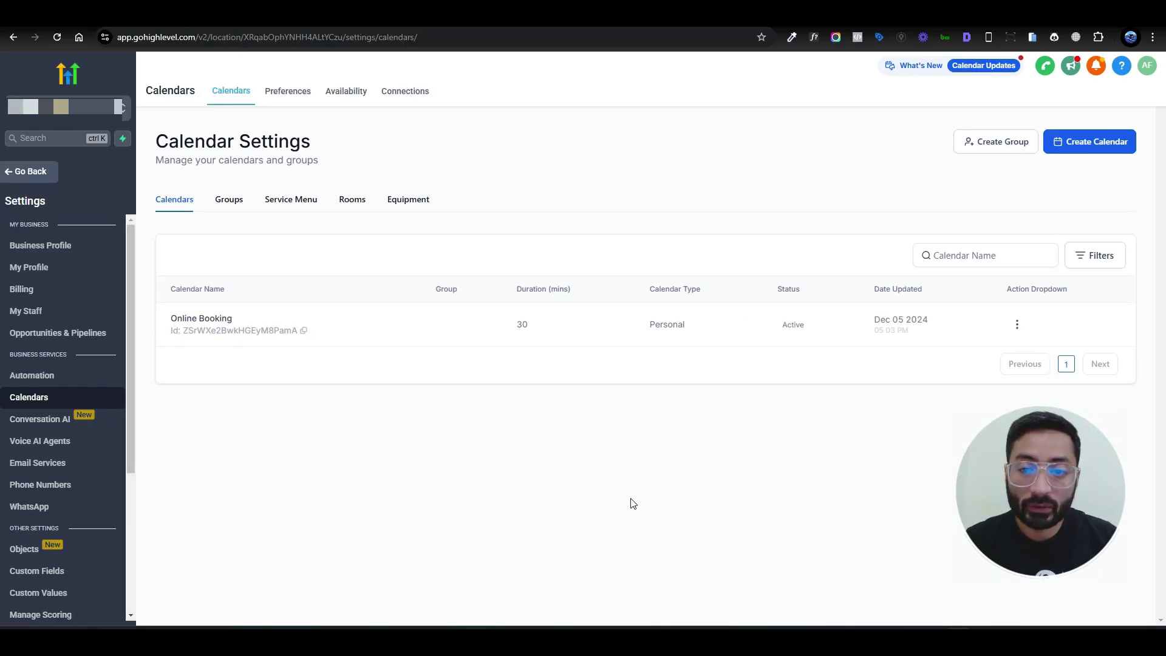
Open the Online Booking calendar for editing and review its meeting details, weekly availability, and forms and payment settings.
click(1017, 325)
click(1006, 181)
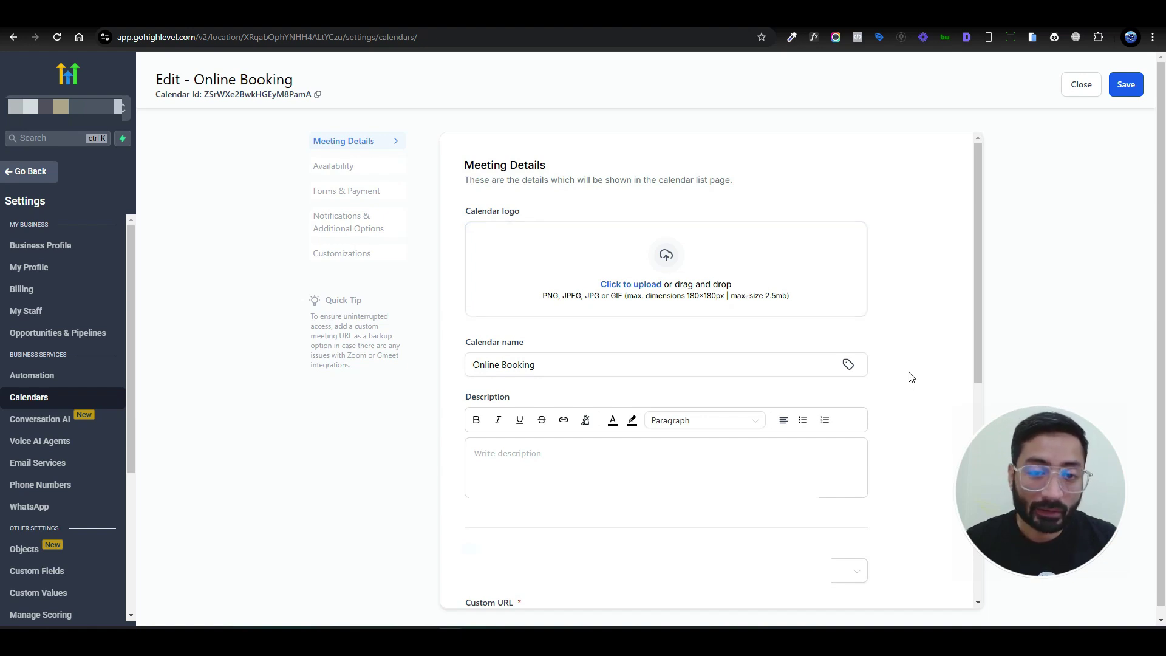
scroll(911, 377, down, 6)
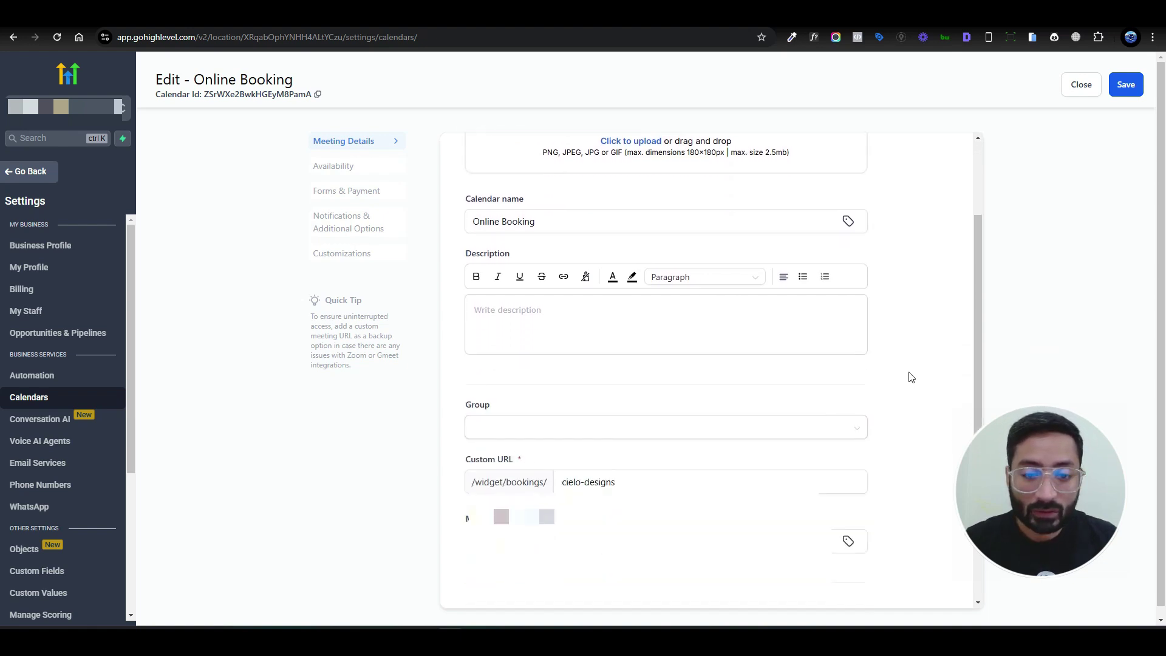
scroll(911, 393, down, 2)
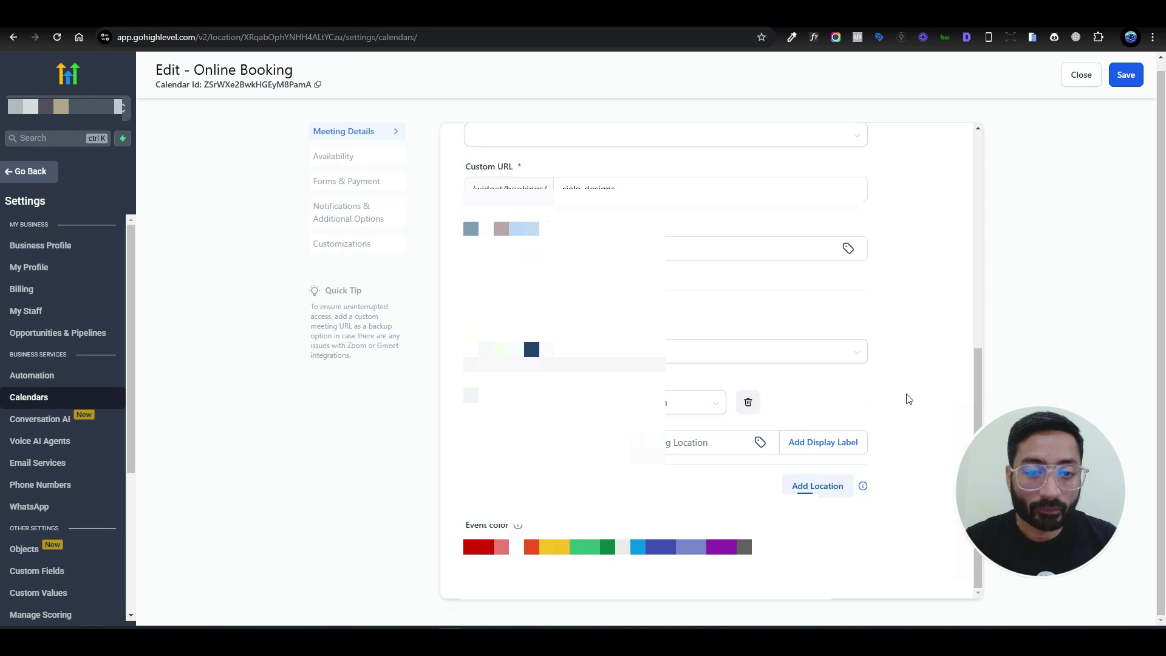
click(364, 164)
scroll(820, 286, up, 5)
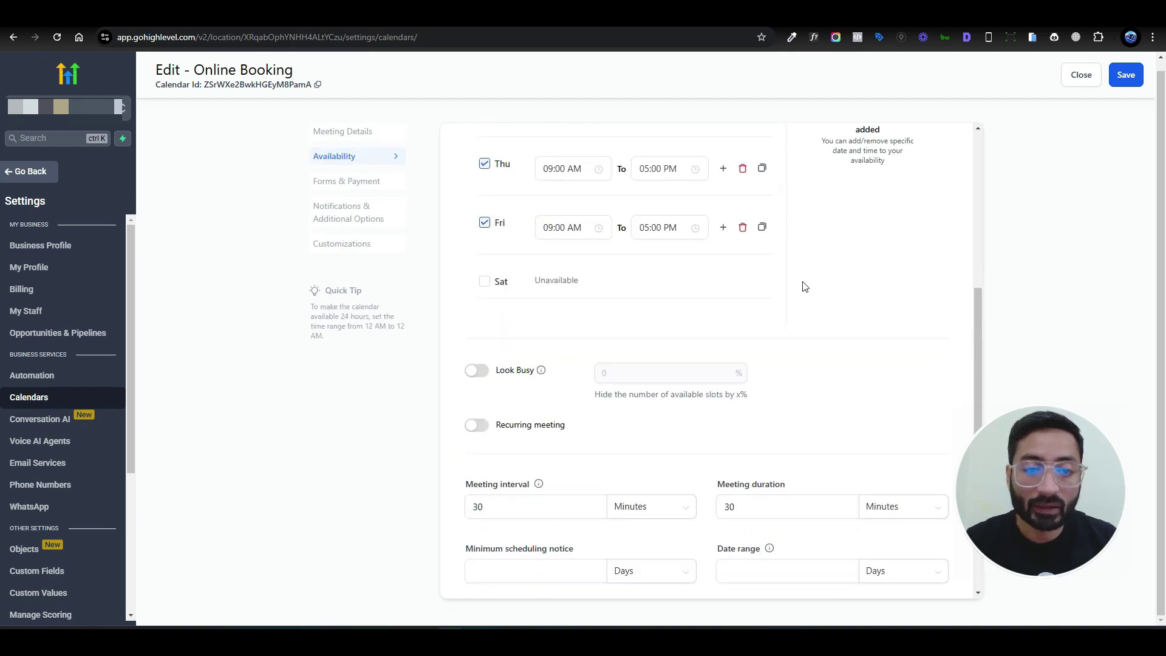
scroll(771, 284, up, 1)
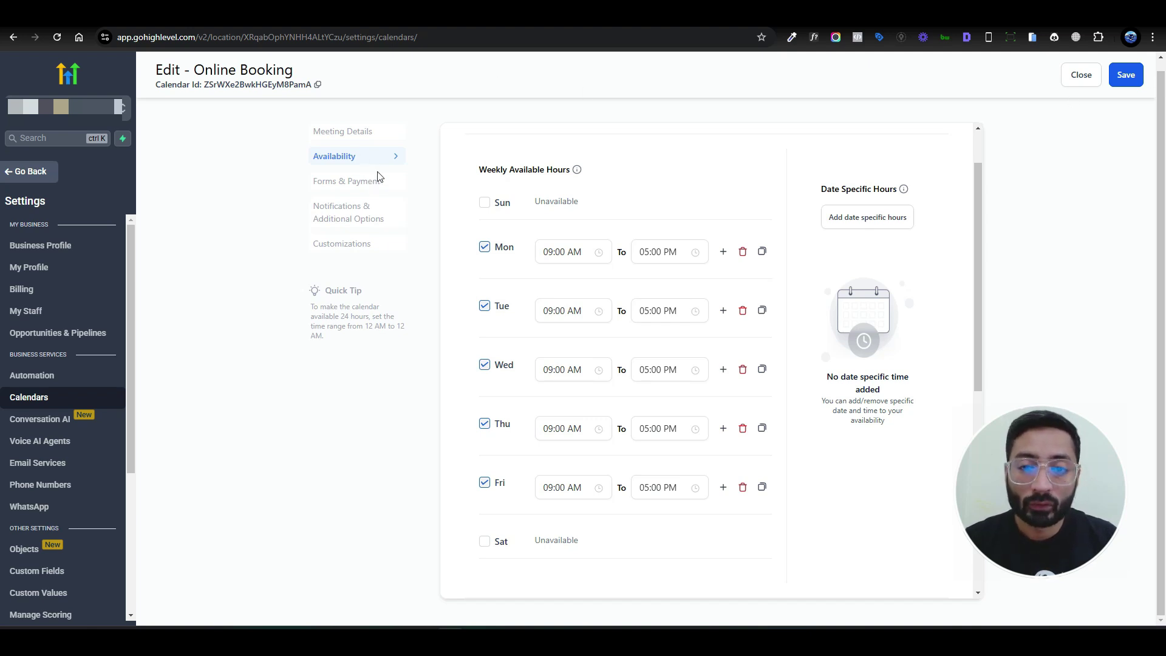
click(362, 187)
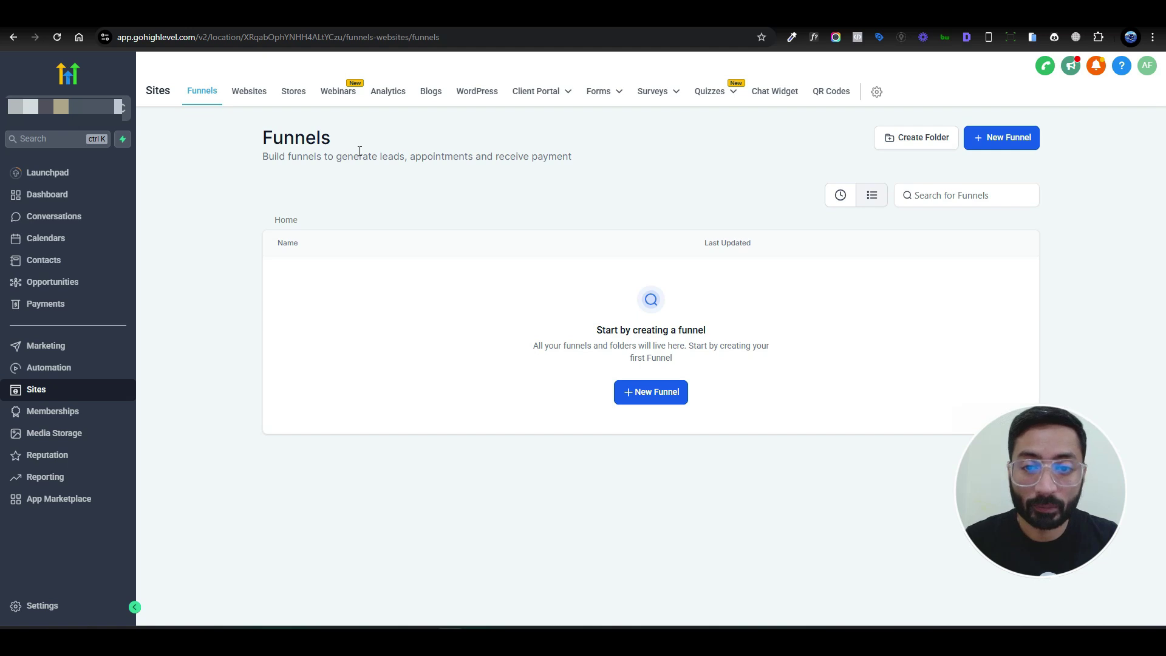
Create a new funnel from blank with the name Test.
click(659, 394)
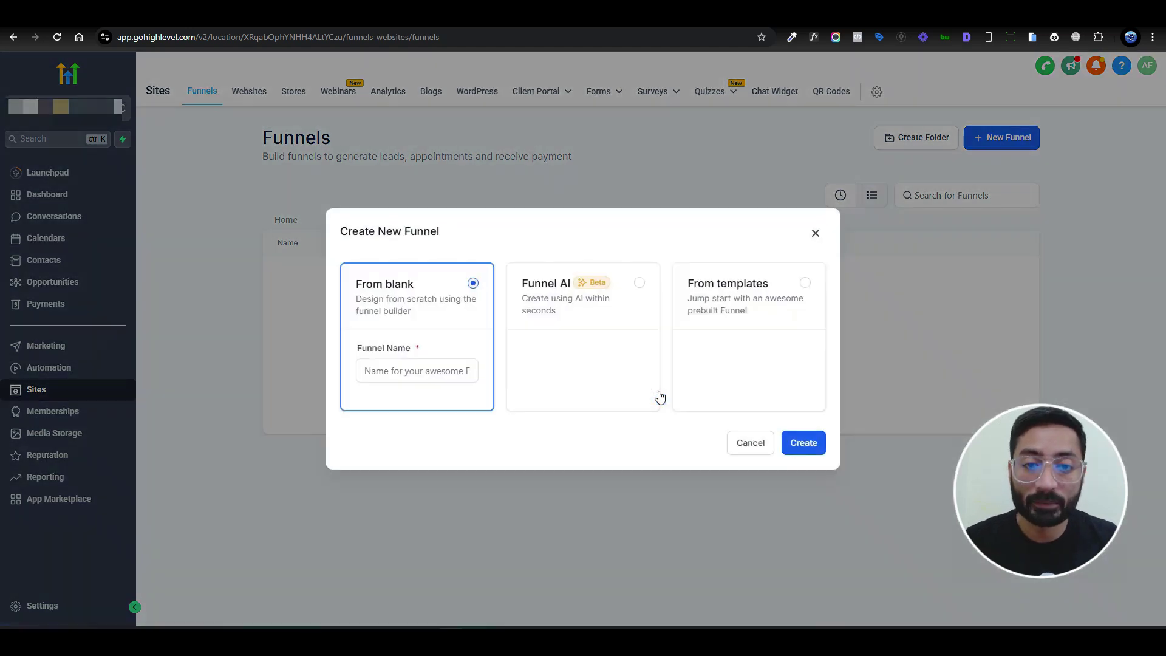
click(408, 365)
text(Test)
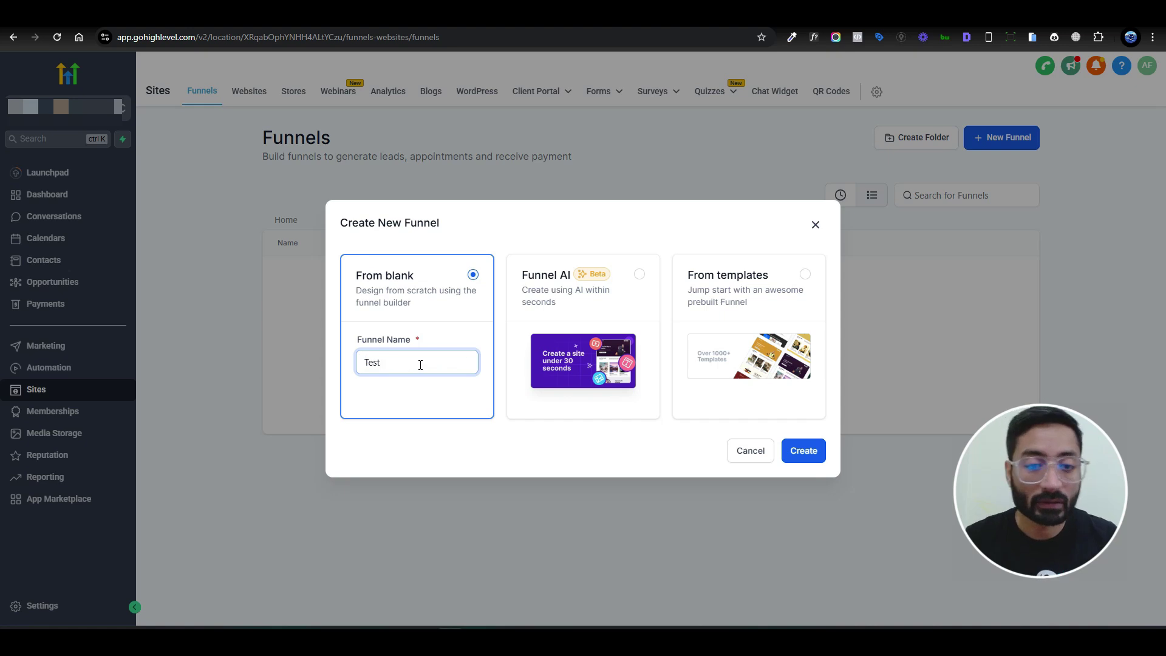
click(810, 450)
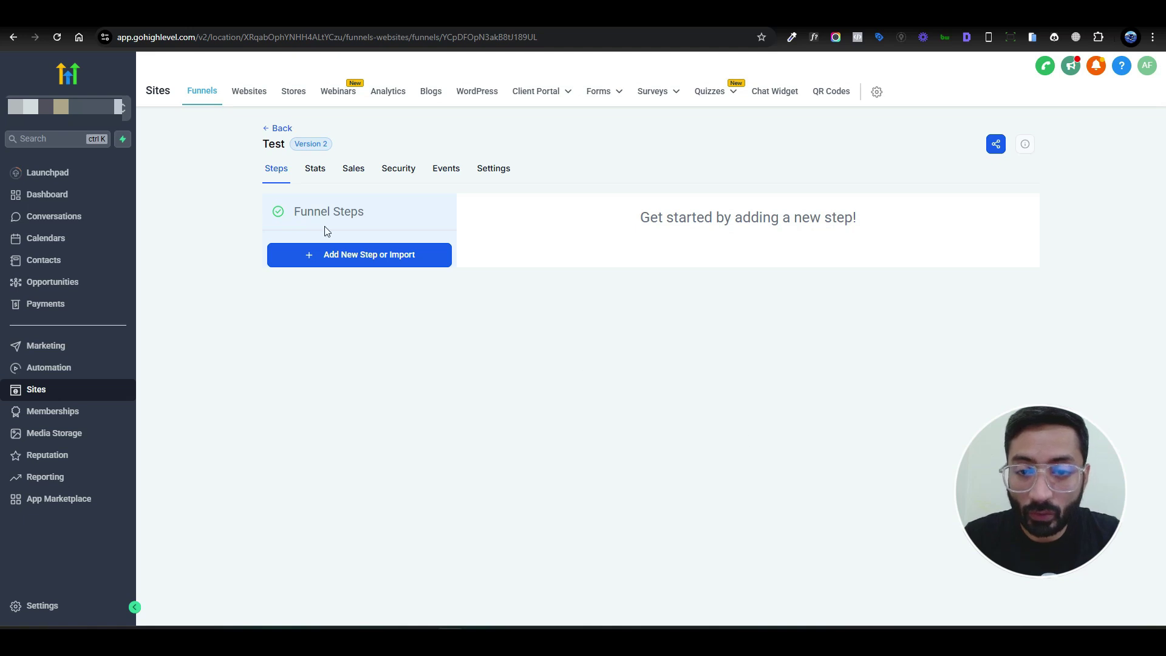
Add a funnel step with the page name "3 session booking" and open its control page in the page builder.
click(331, 257)
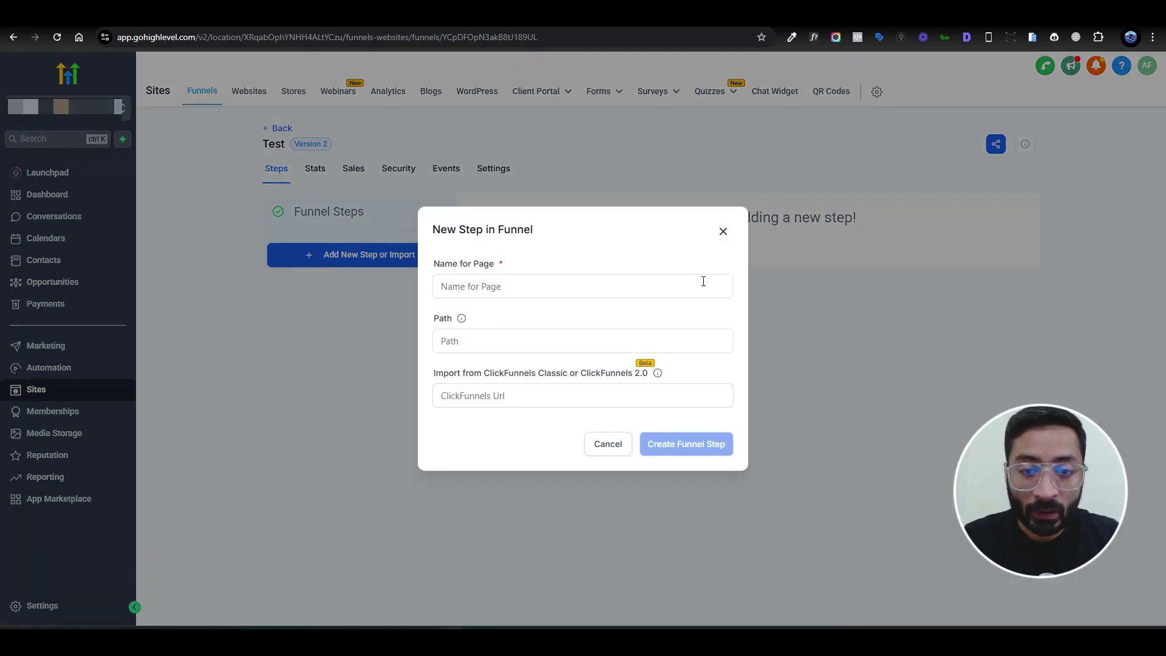
click(489, 286)
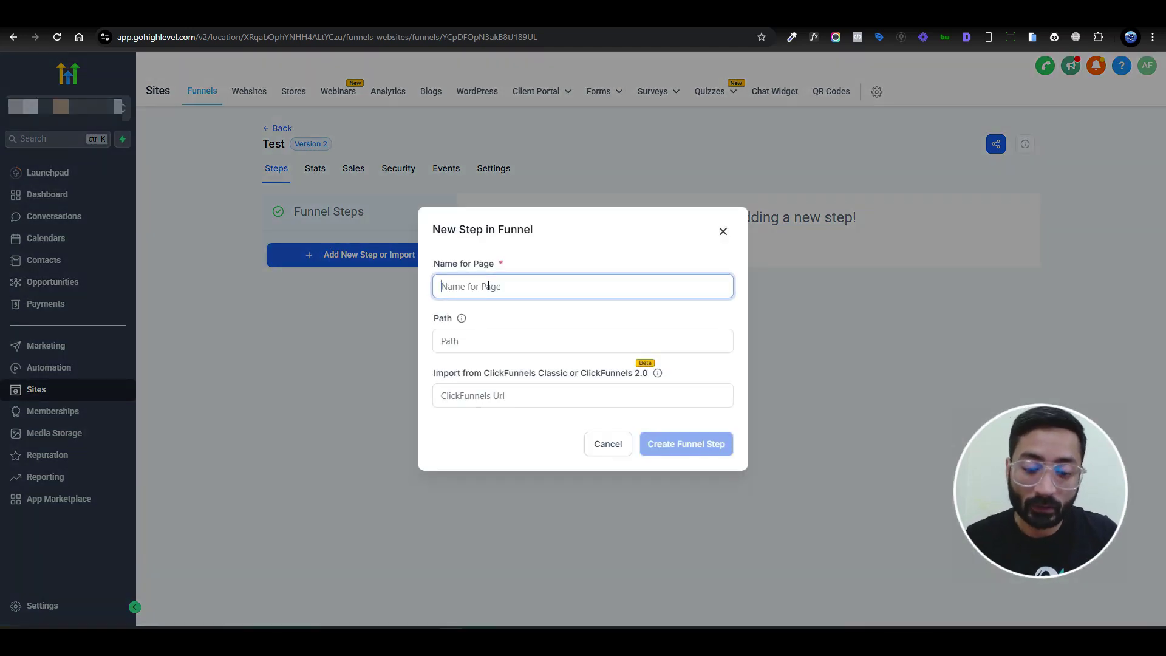
text(3 session booking)
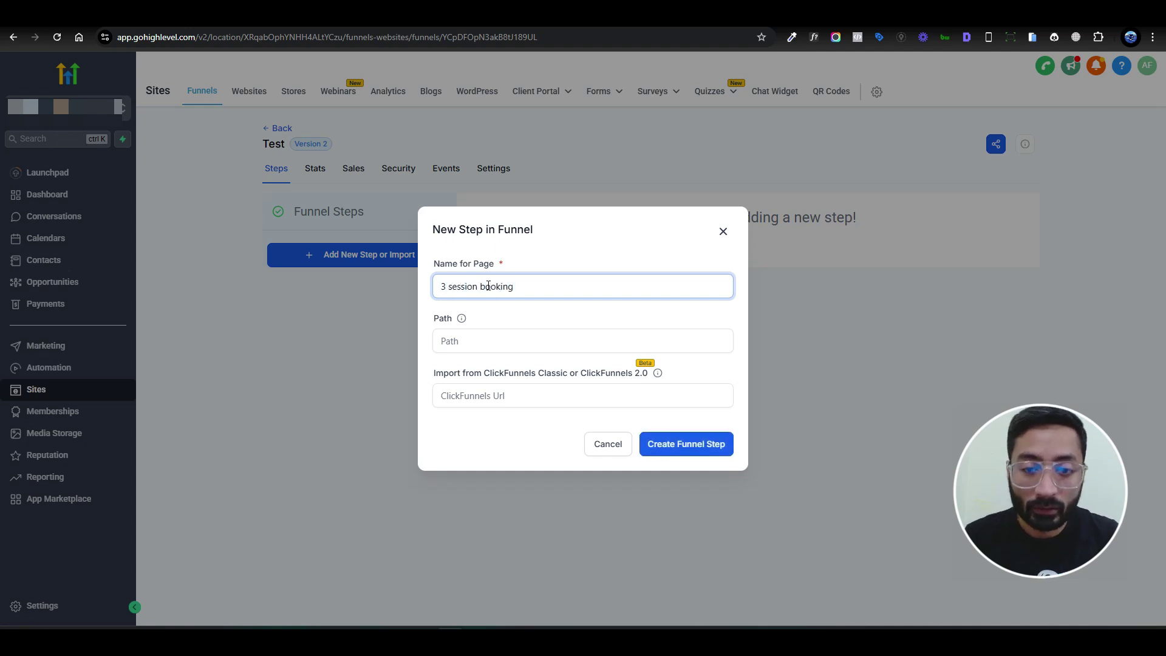
click(714, 443)
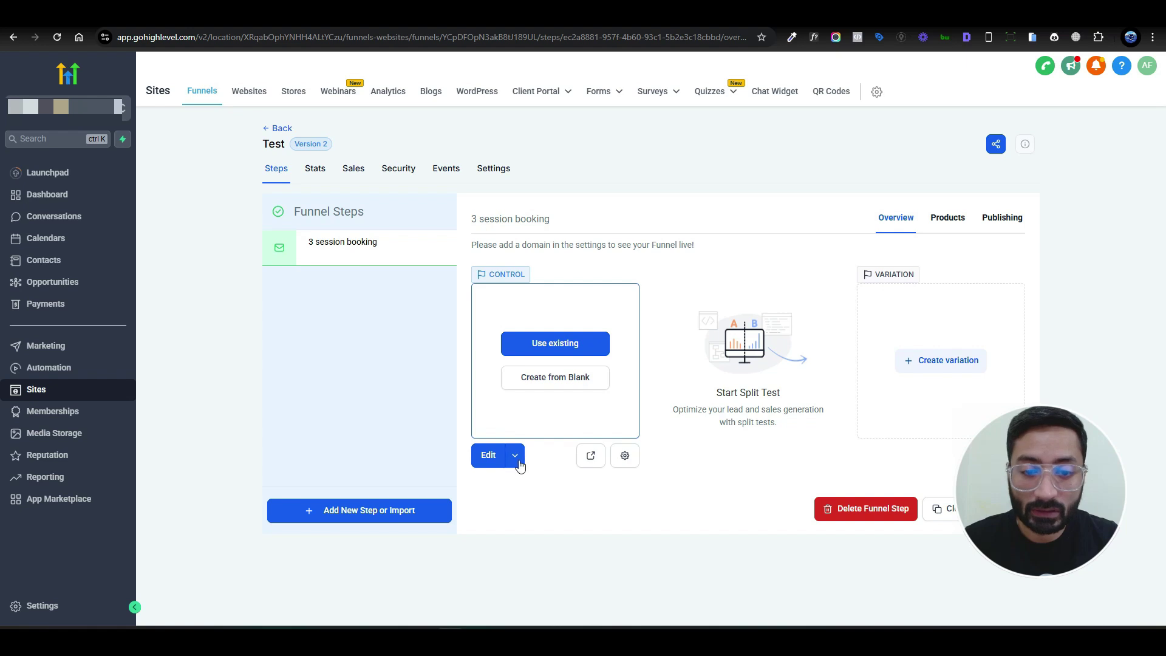
click(516, 457)
click(527, 427)
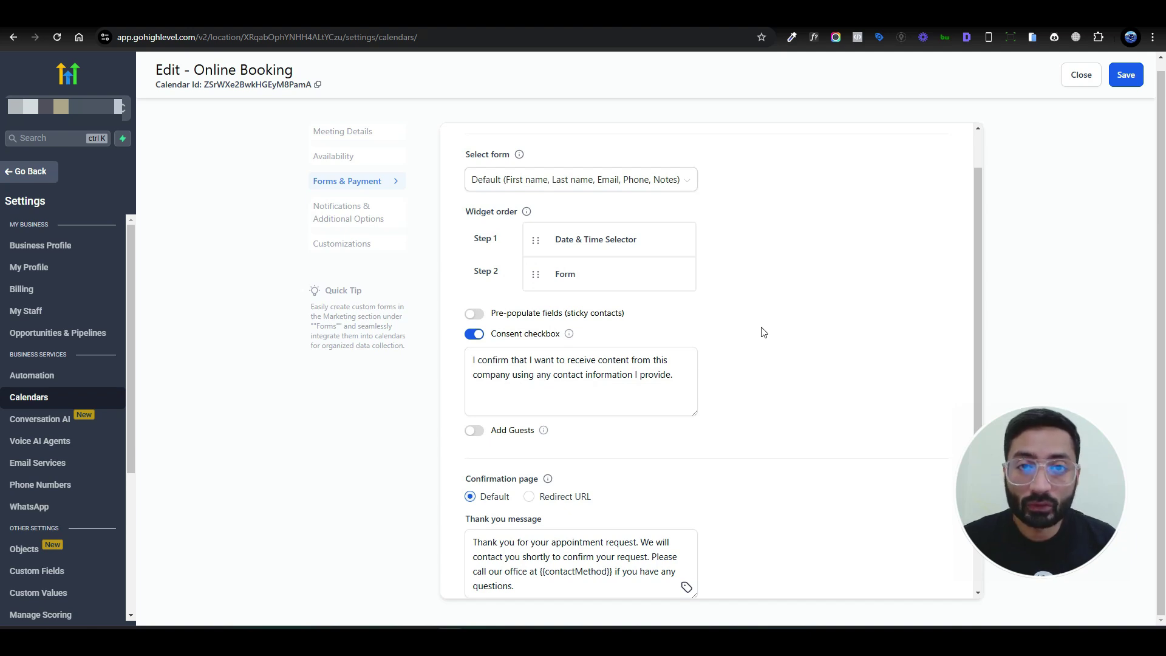
Enable pre-populated fields (sticky contacts) for the Online Booking calendar and save its settings.
click(474, 313)
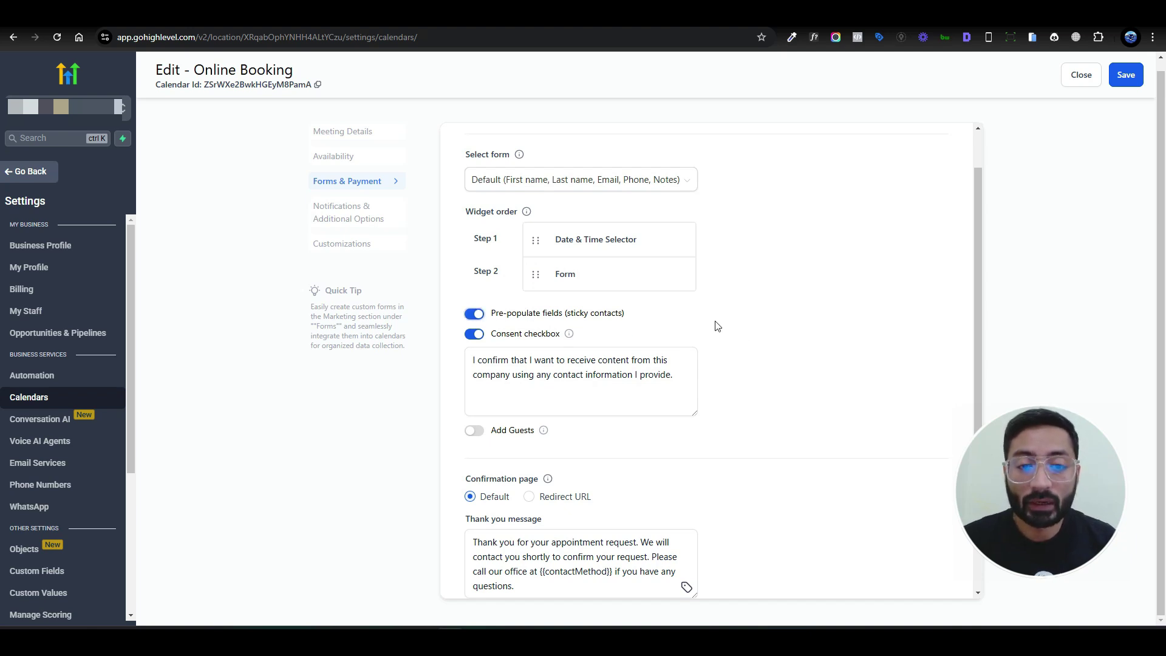
click(1124, 75)
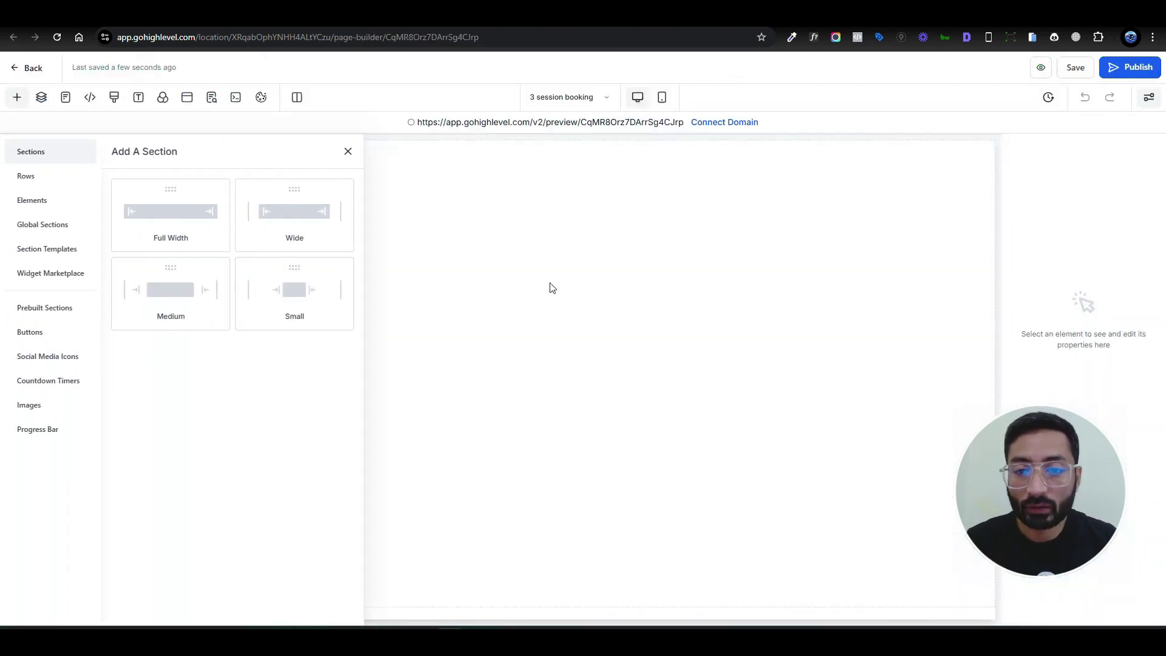
Add a full-width section to the blank "3 session booking" page and place a one-column row in it.
drag(195, 216, 589, 267)
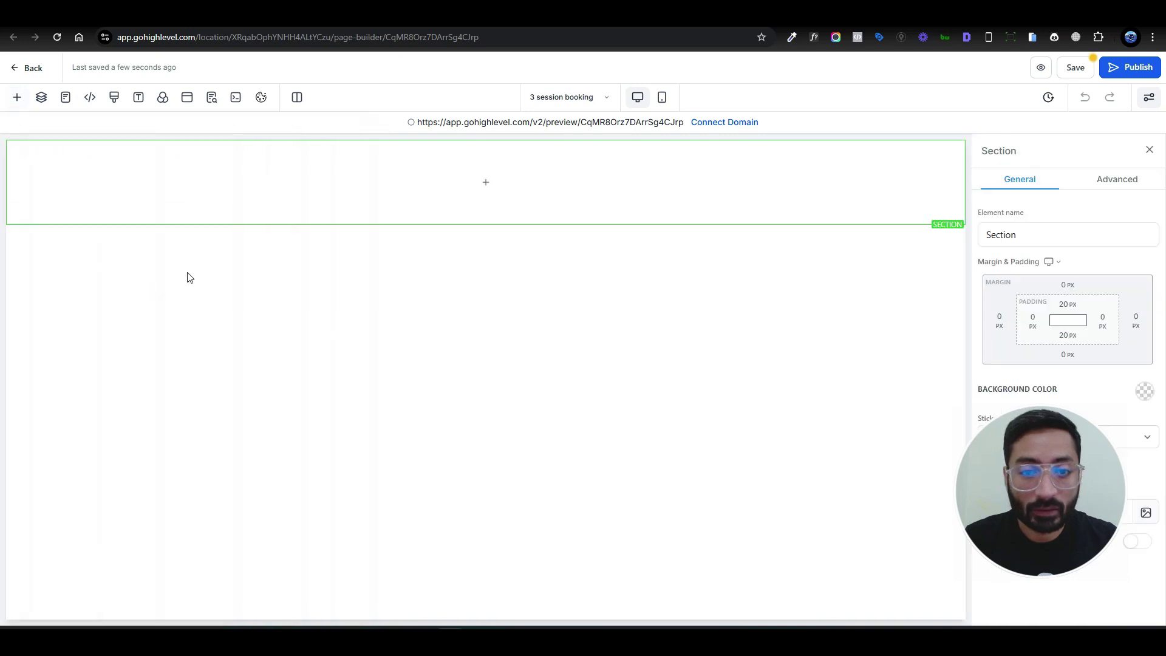
click(502, 183)
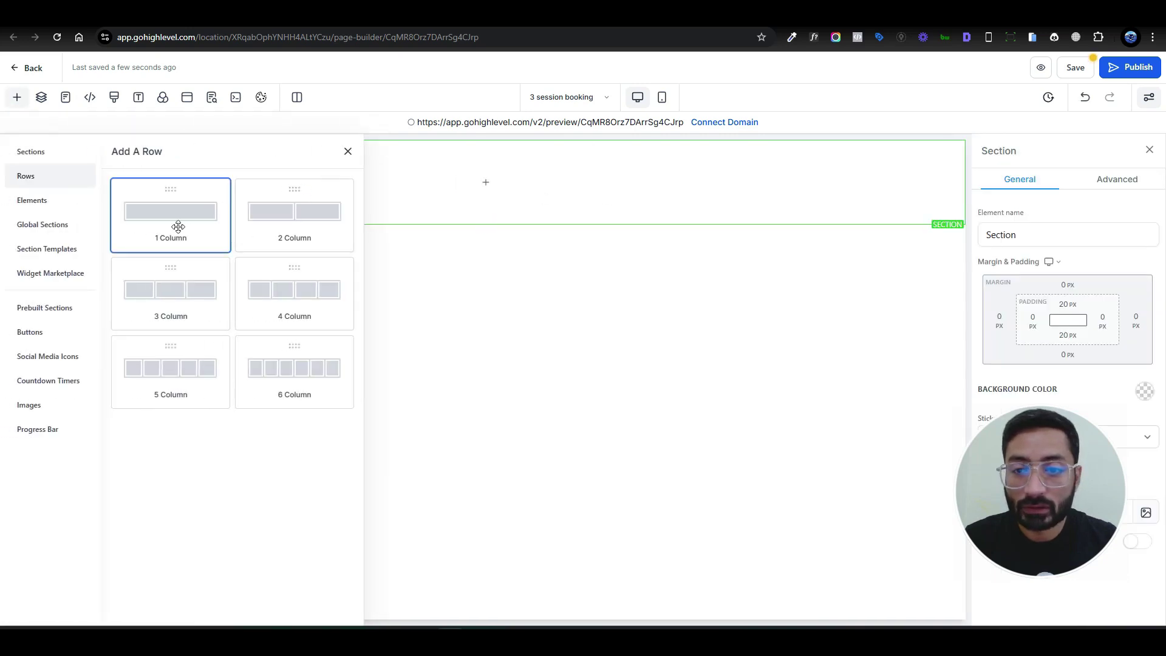
click(176, 226)
Place a Calendar element in the row's column and assign the Online Booking calendar to it.
click(459, 198)
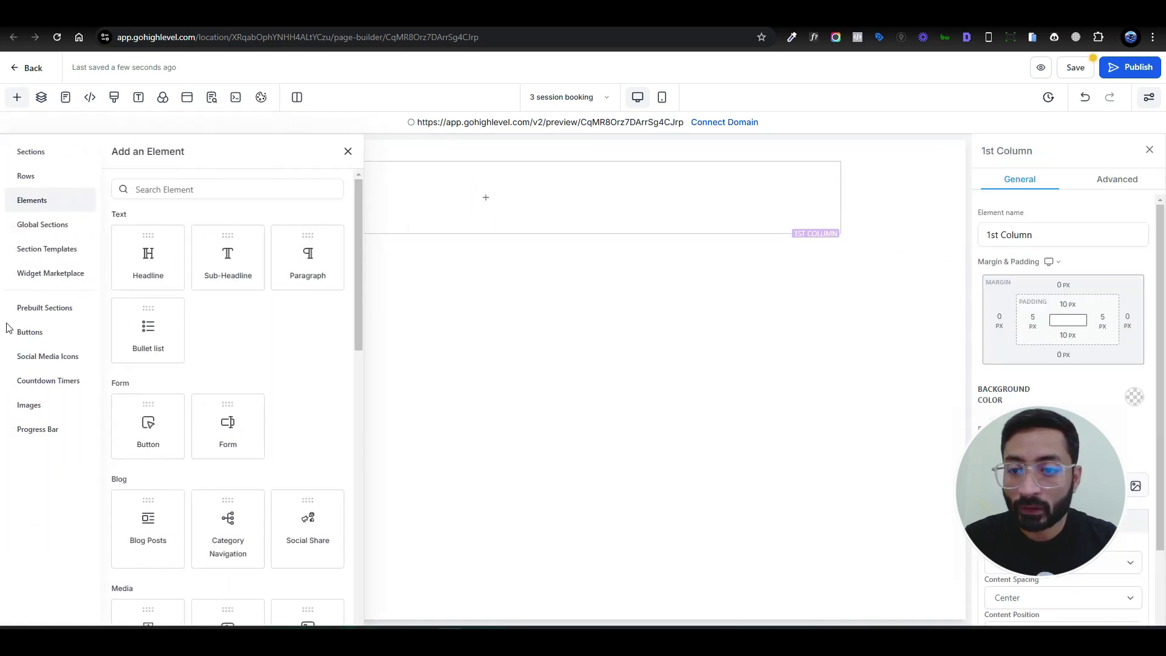
scroll(253, 384, down, 7)
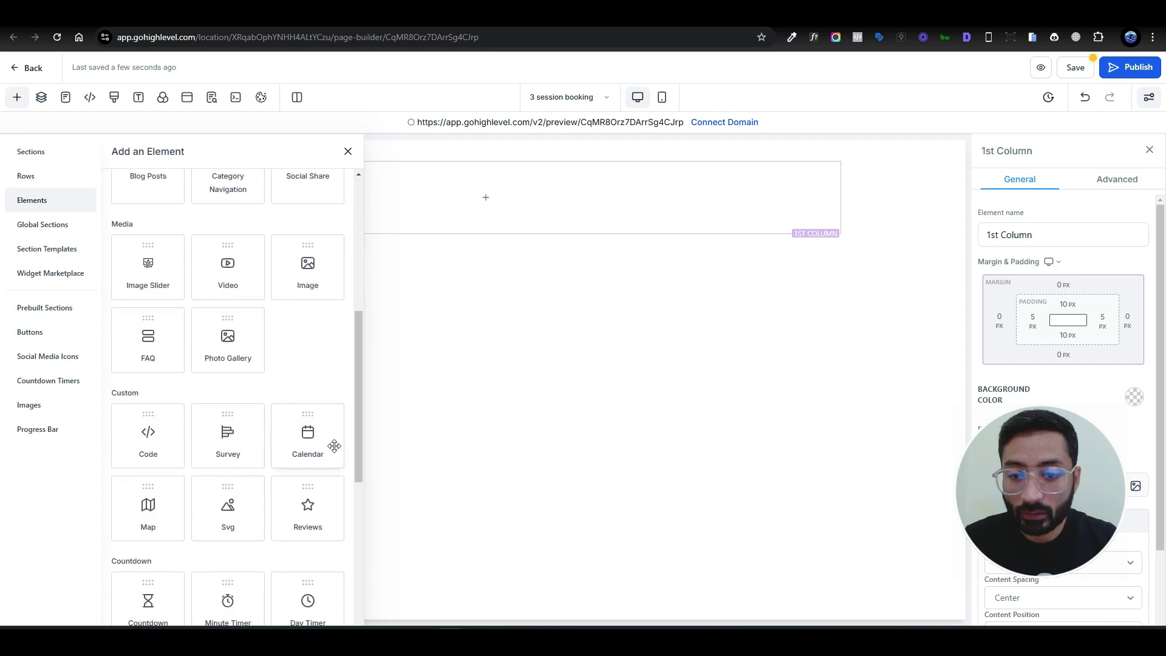
drag(311, 398, 552, 220)
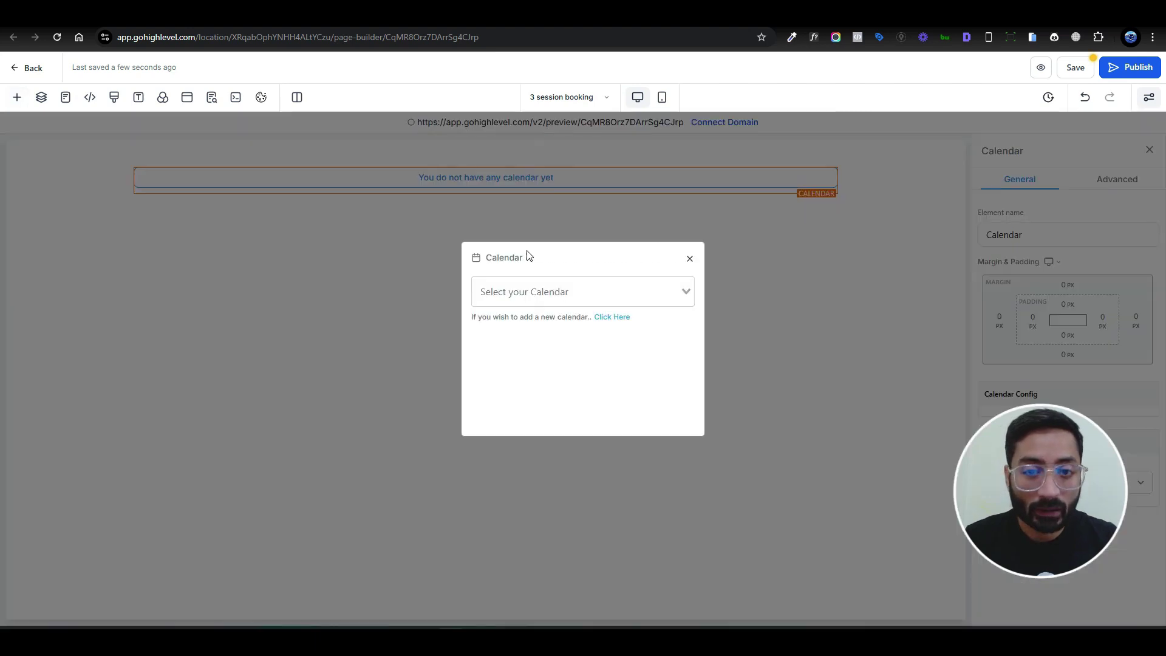
click(627, 297)
click(585, 317)
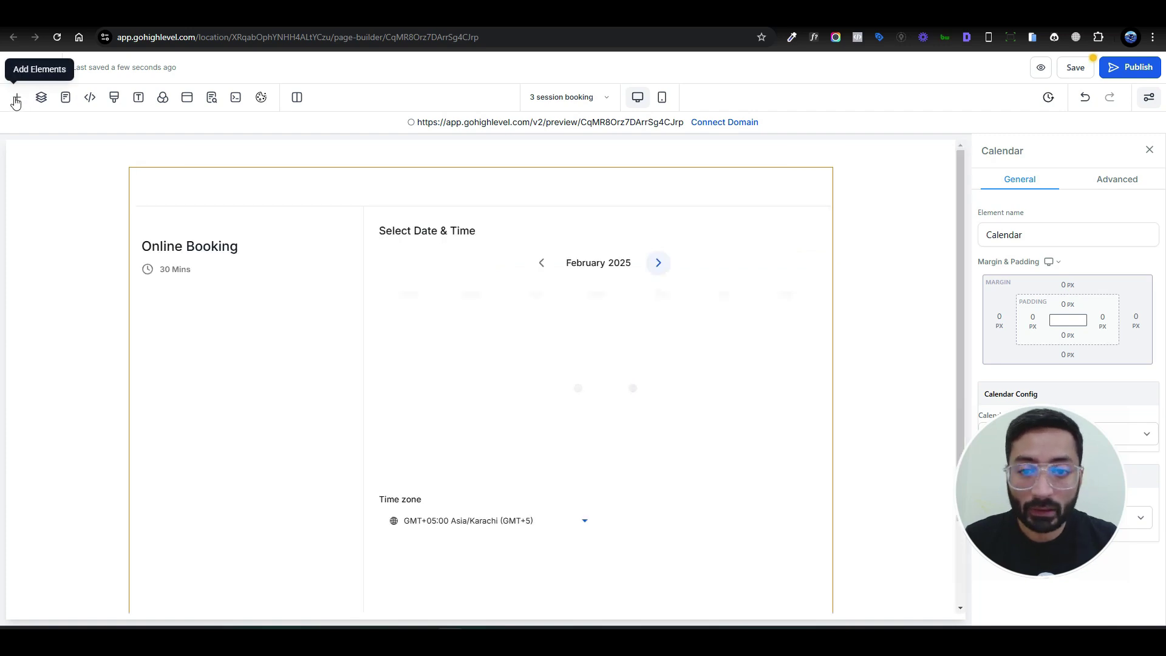
Add a Headline element above the calendar and set its text to "3 Session Booking".
click(16, 99)
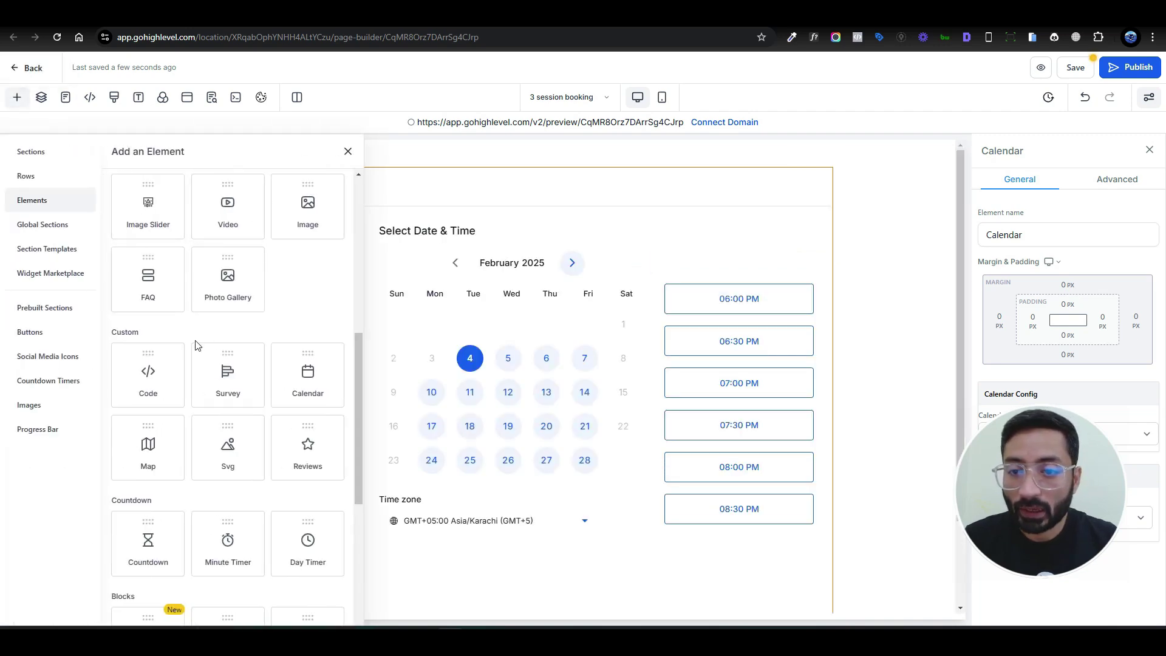
scroll(195, 344, up, 5)
drag(159, 264, 413, 182)
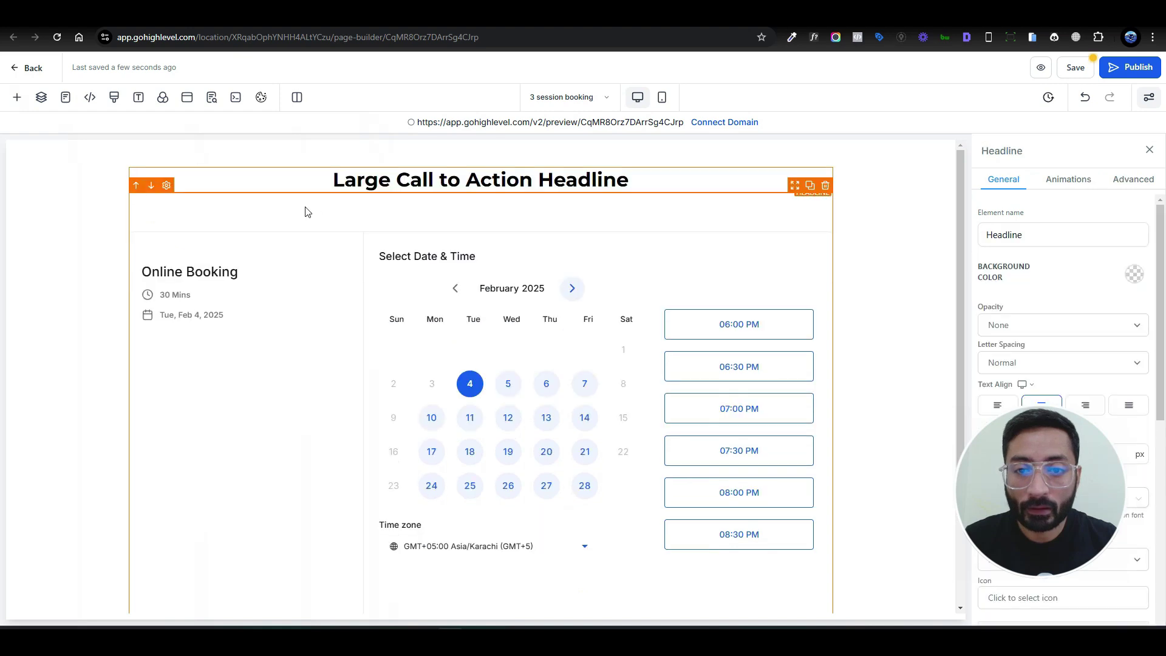
triple_click(413, 180)
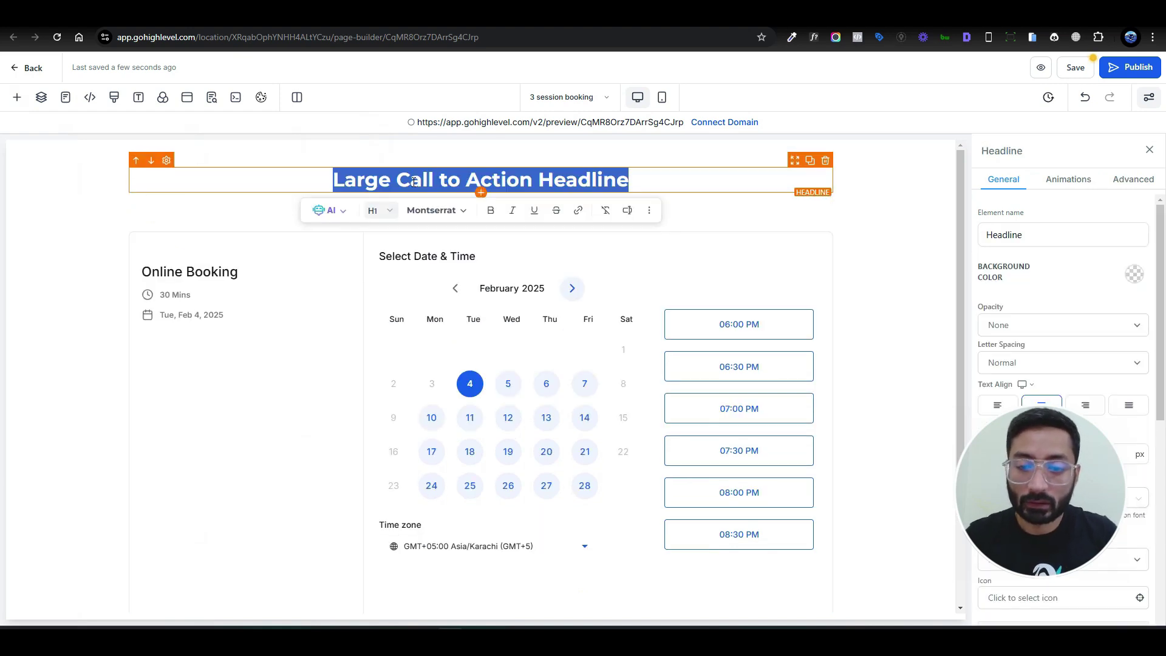
text(3 Session Bo)
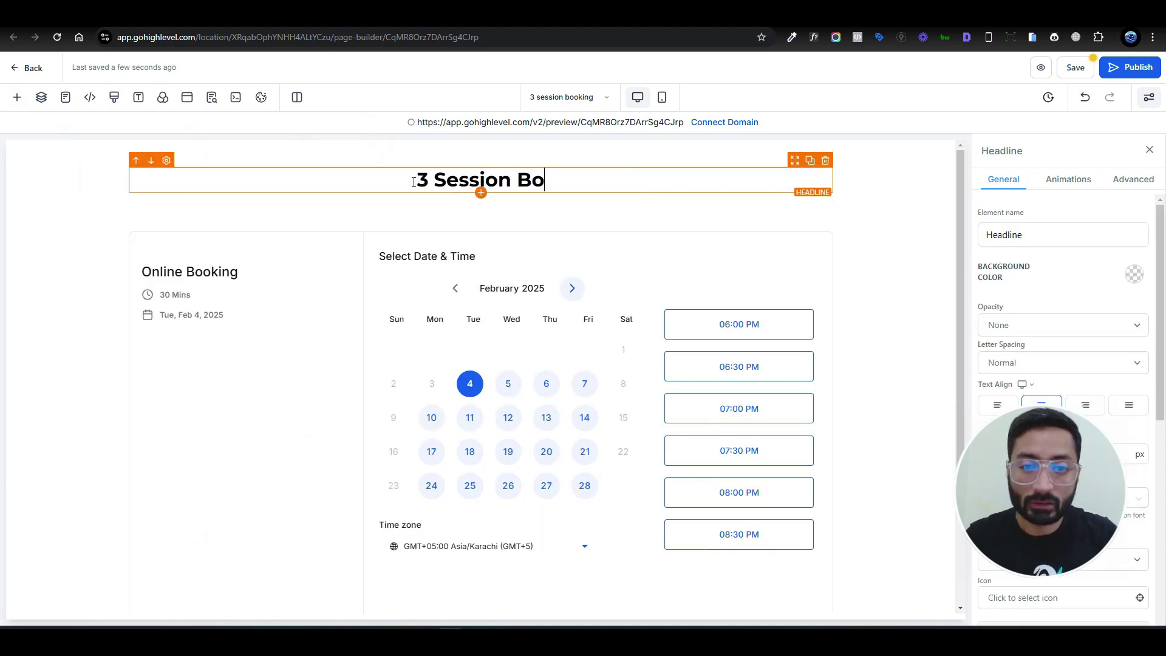
text(oking)
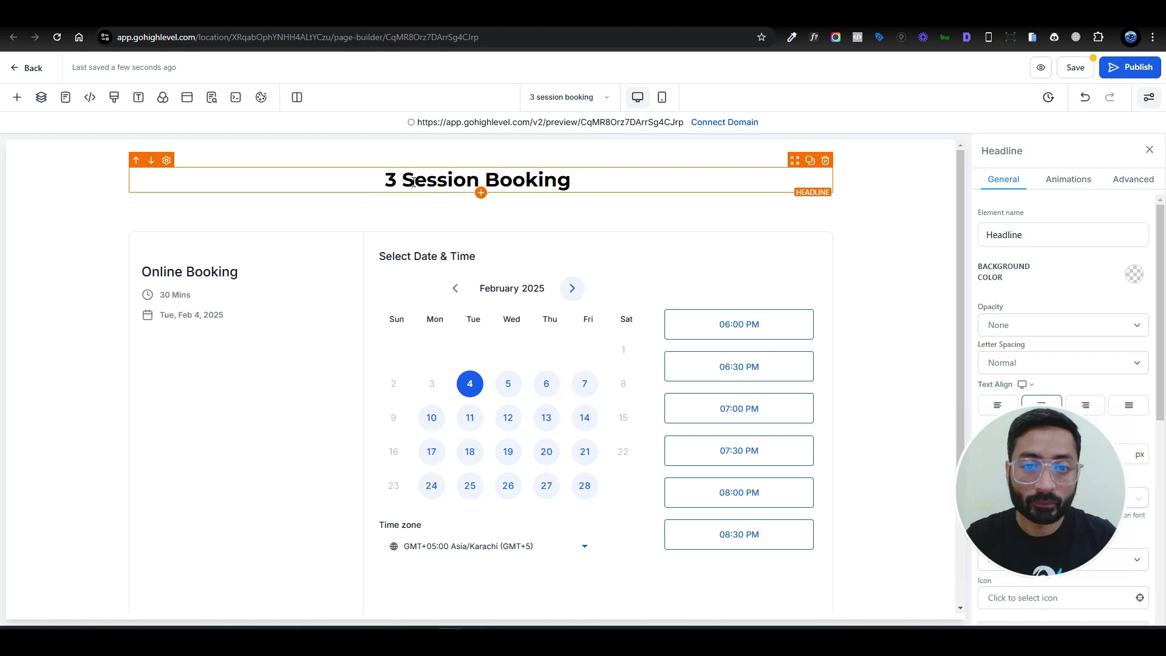
Add a Sub-Headline element below the headline with the text "Booking your 2nd Session in Next Step".
click(17, 98)
drag(226, 268, 526, 210)
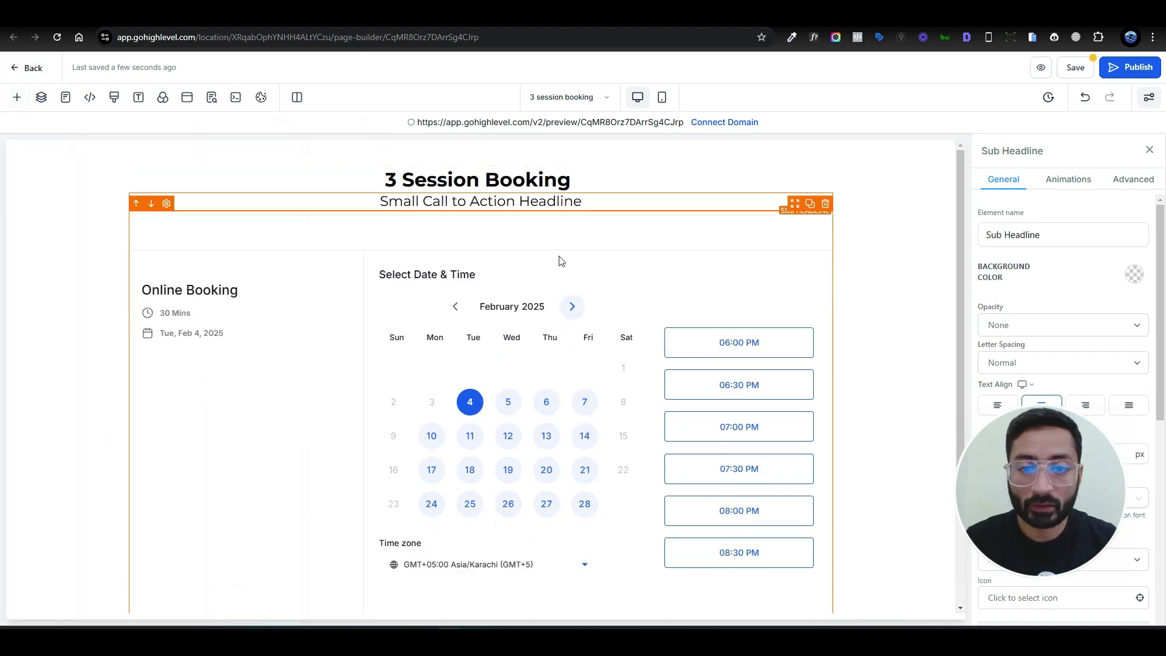
triple_click(471, 201)
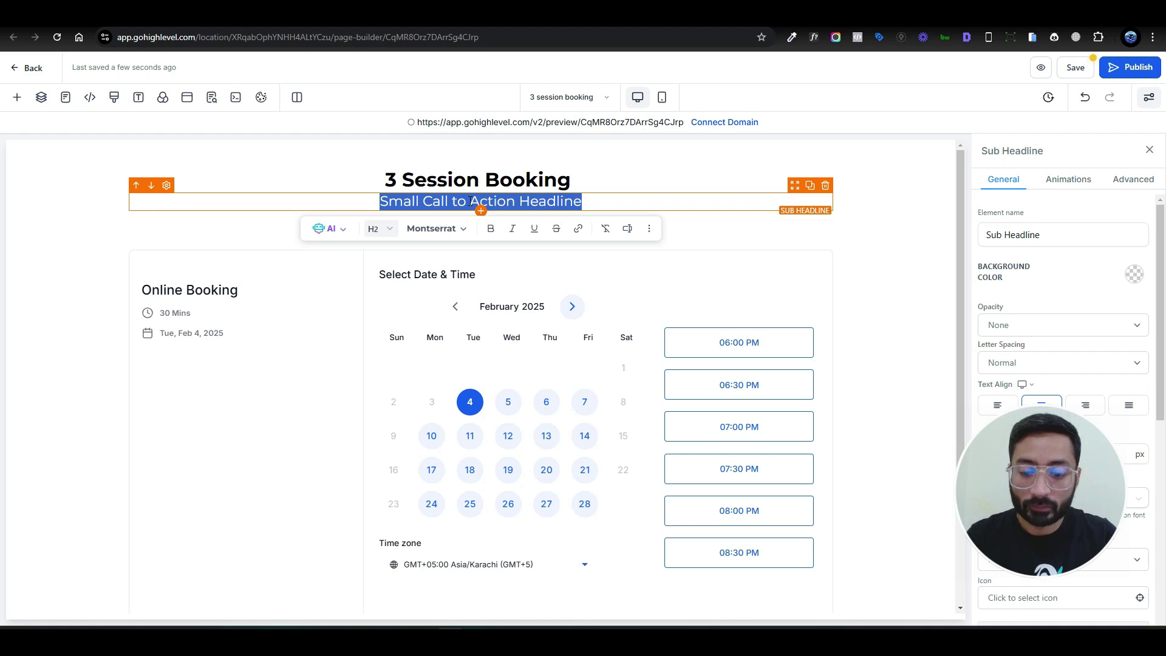
text(Booking your)
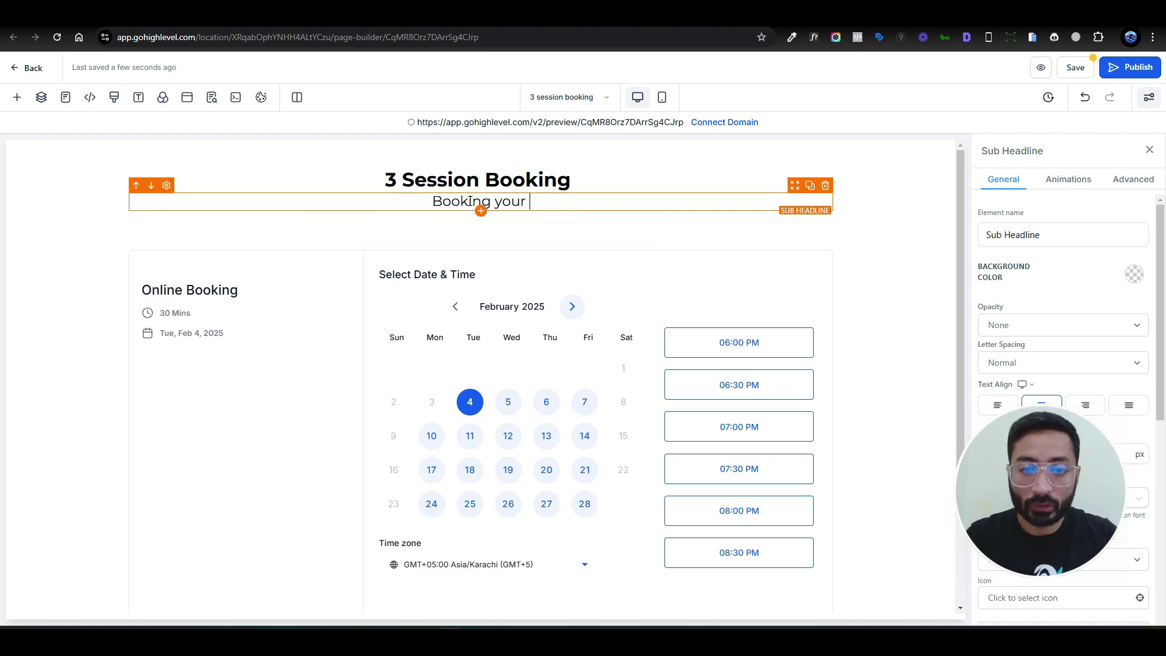
text( 2)
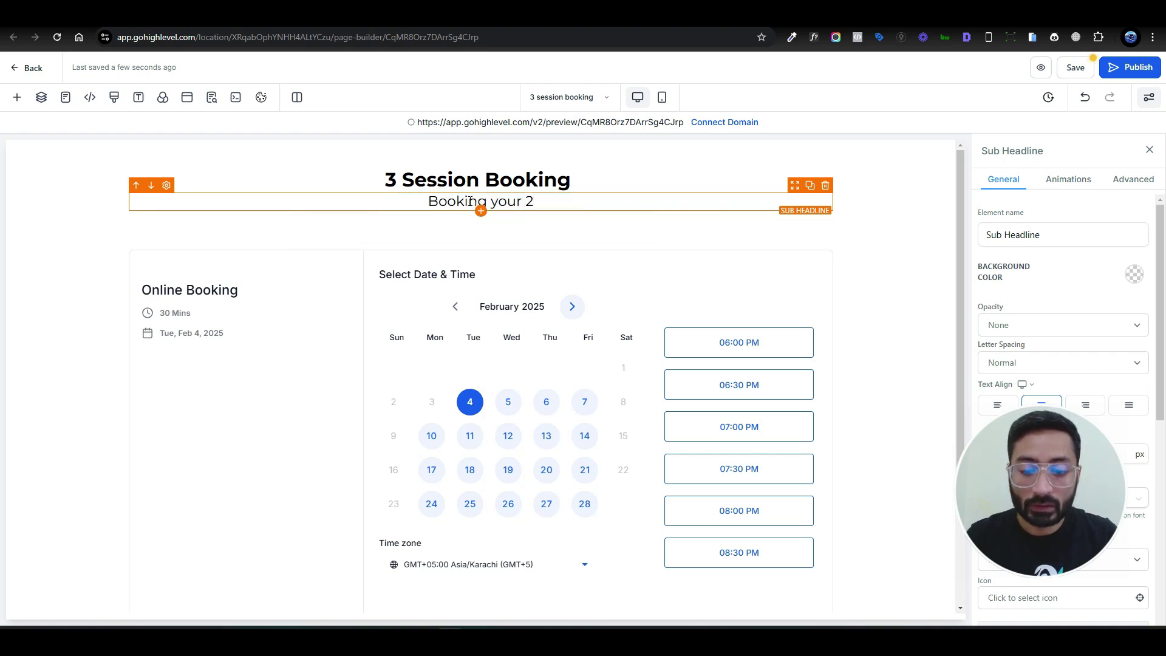
text(nd Sesson)
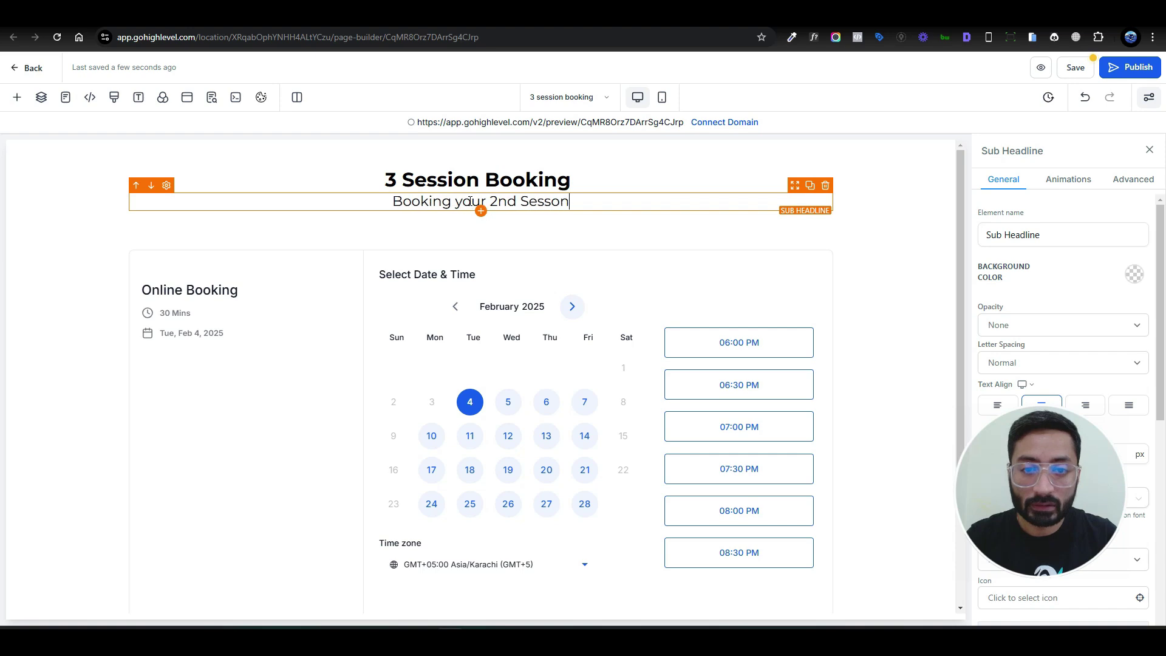
text( in N)
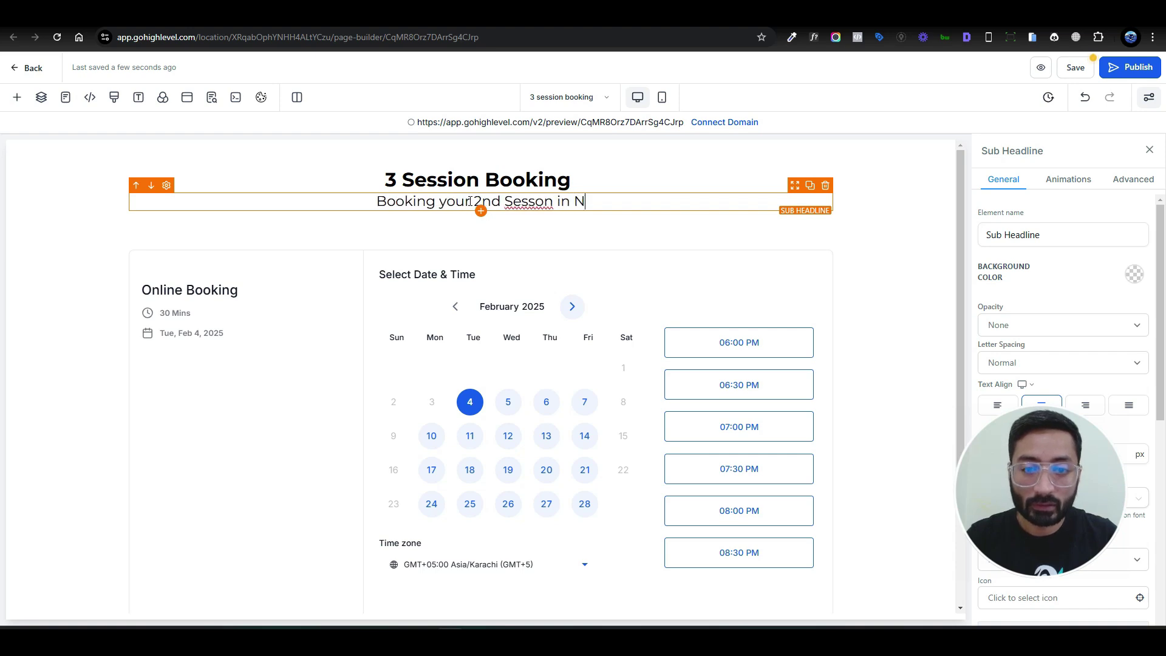
text(ext Step)
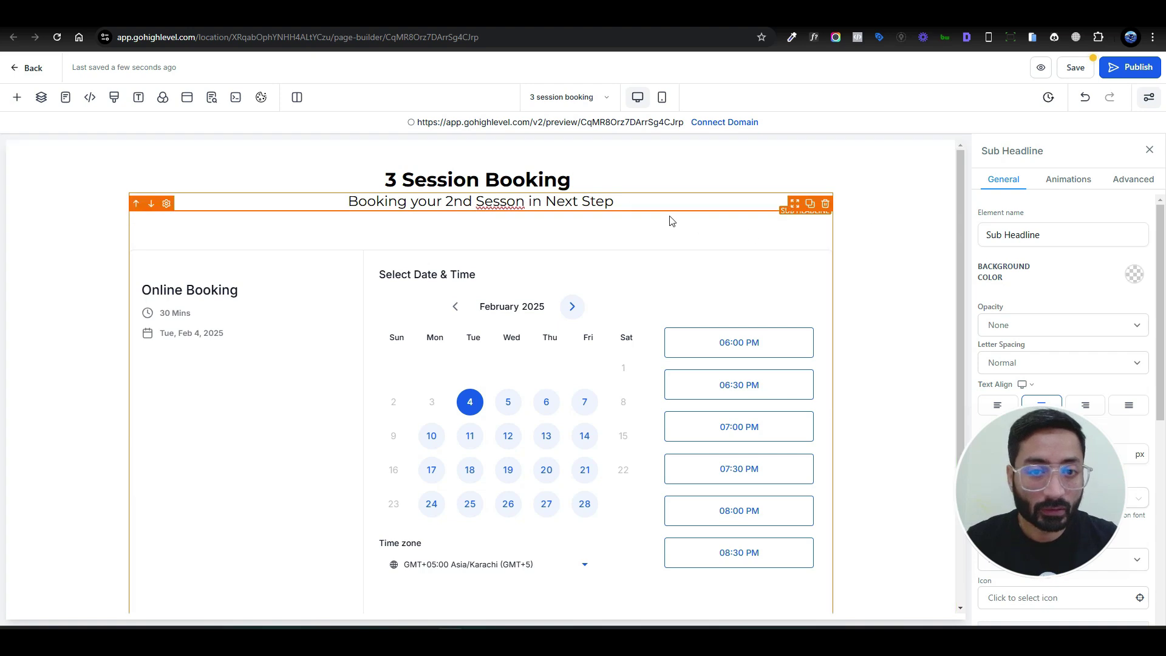
click(509, 201)
text(i)
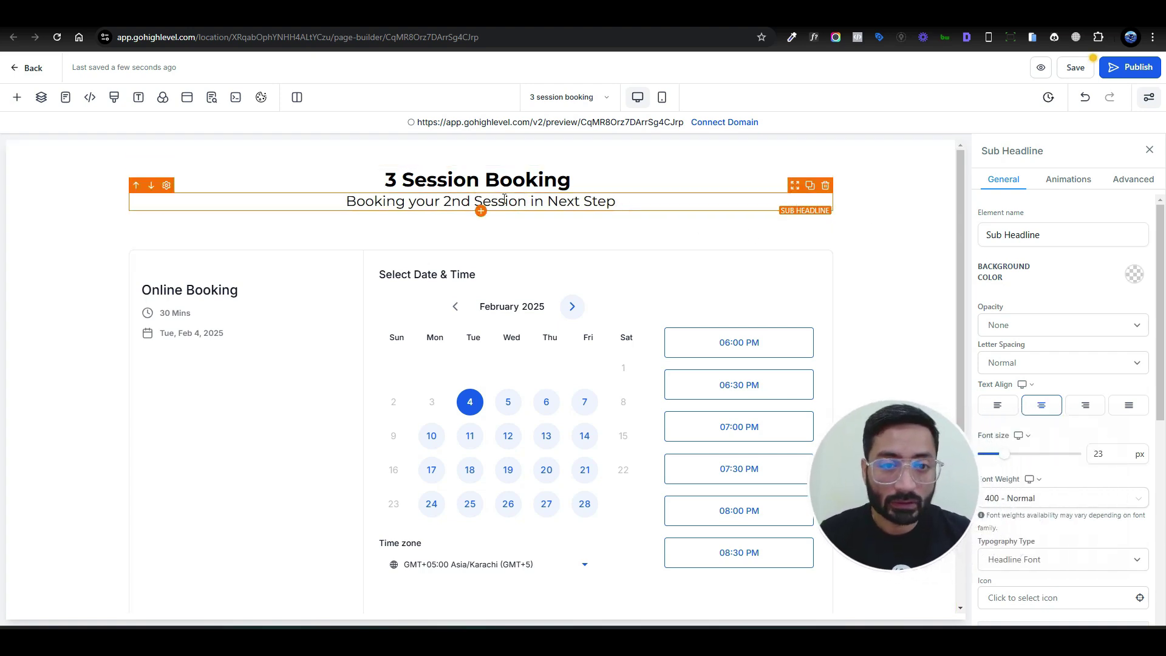
Set the calendar element's redirect action to "Go to Next step" and save the page.
scroll(590, 339, down, 2)
scroll(590, 339, up, 2)
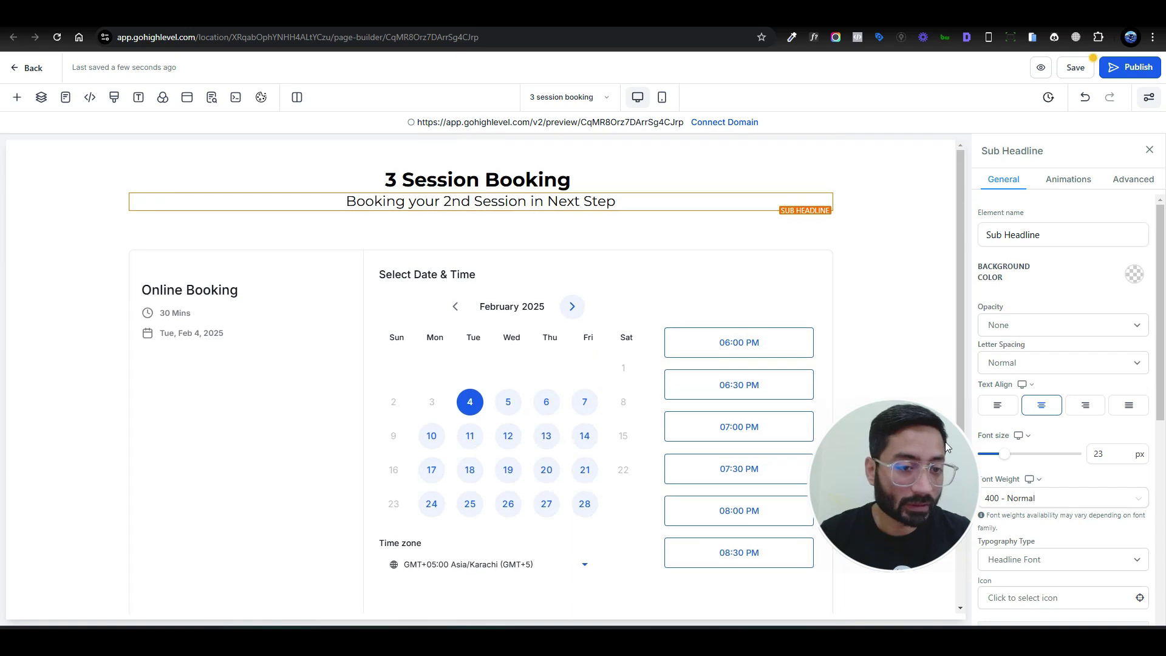
scroll(1093, 433, down, 5)
click(790, 243)
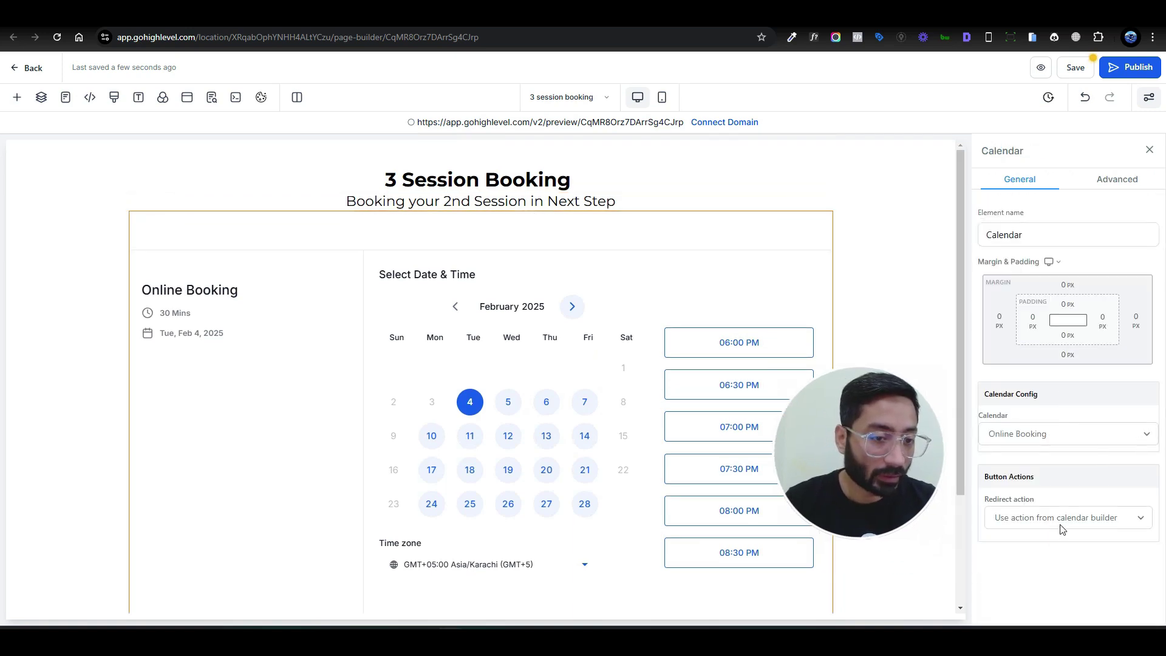
click(1099, 519)
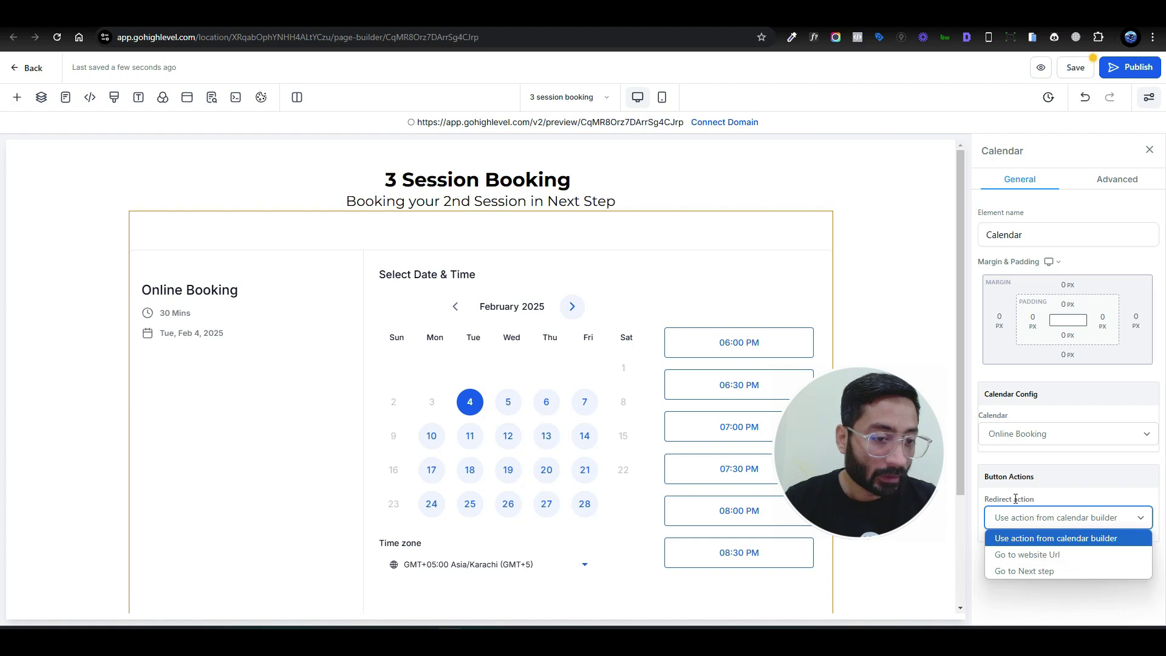
click(1045, 575)
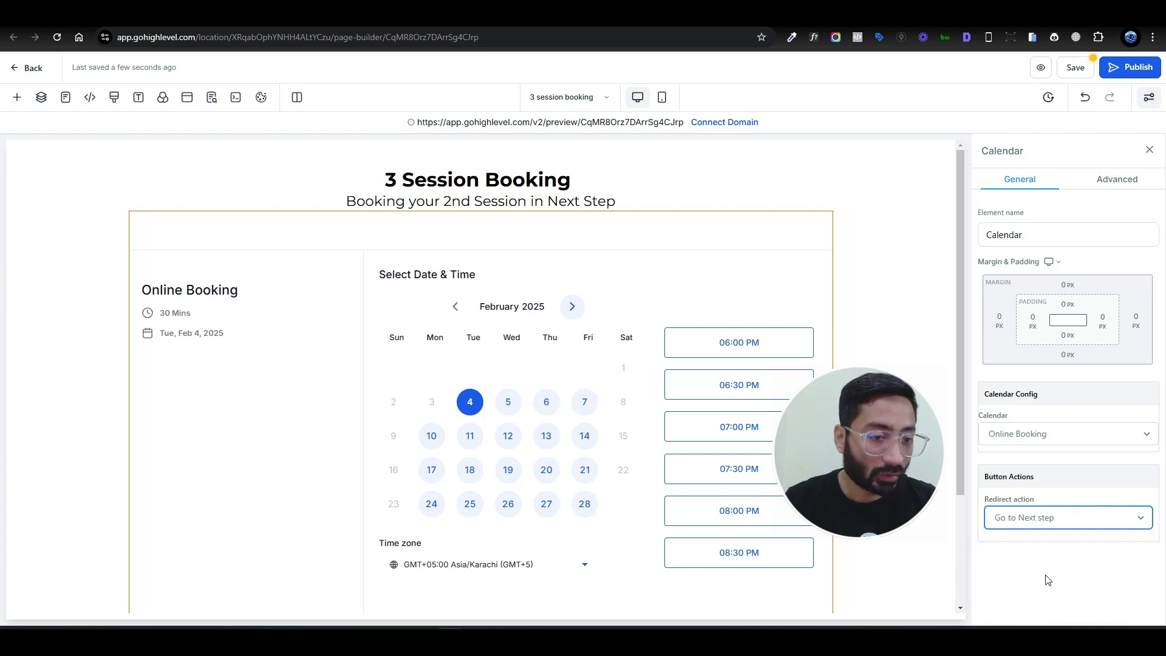
drag(883, 470, 975, 507)
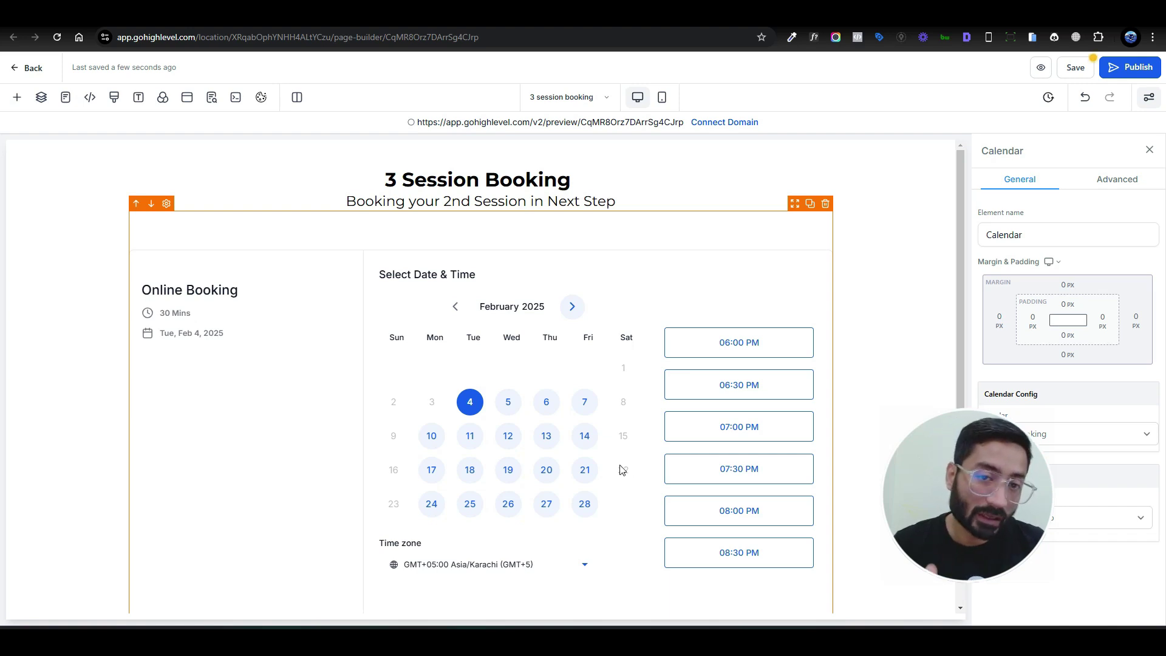
click(1075, 68)
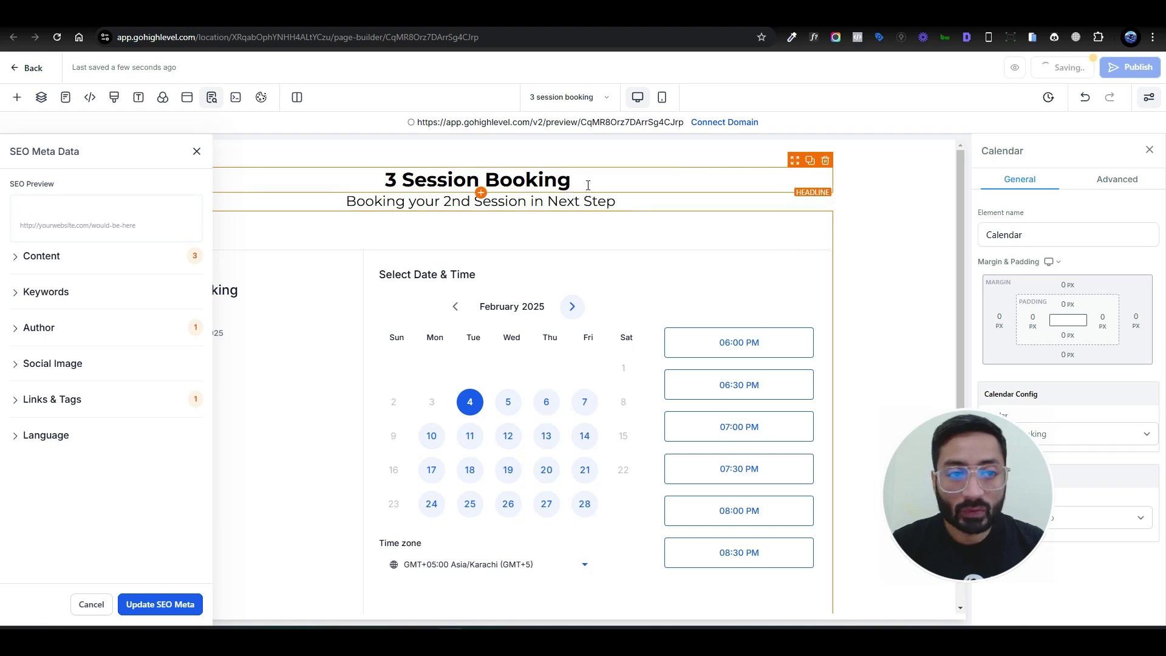
Return to the funnel steps and clone "3 session booking" within this funnel, then clone that copy to make a third step.
click(31, 69)
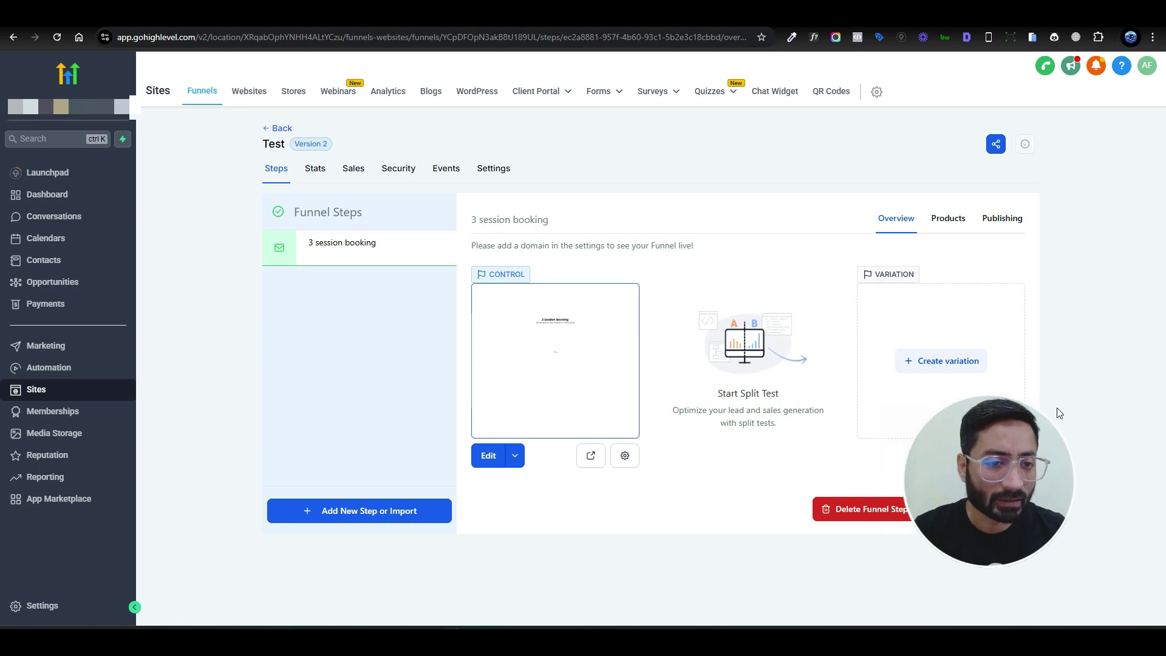
click(969, 517)
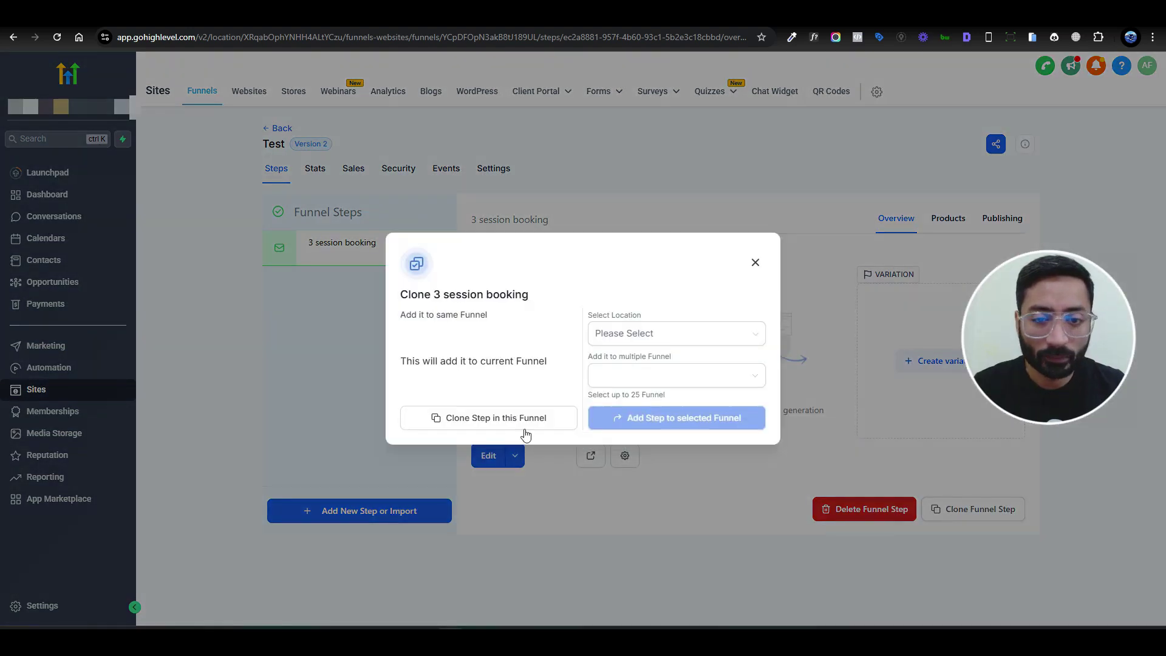
click(460, 416)
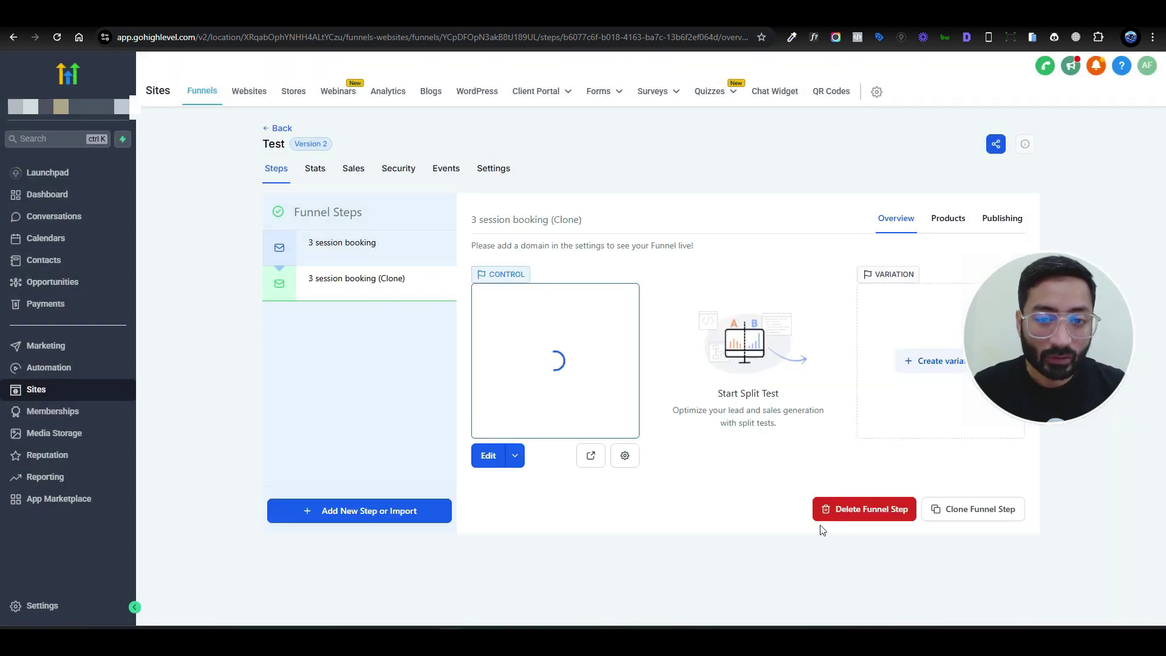
click(972, 511)
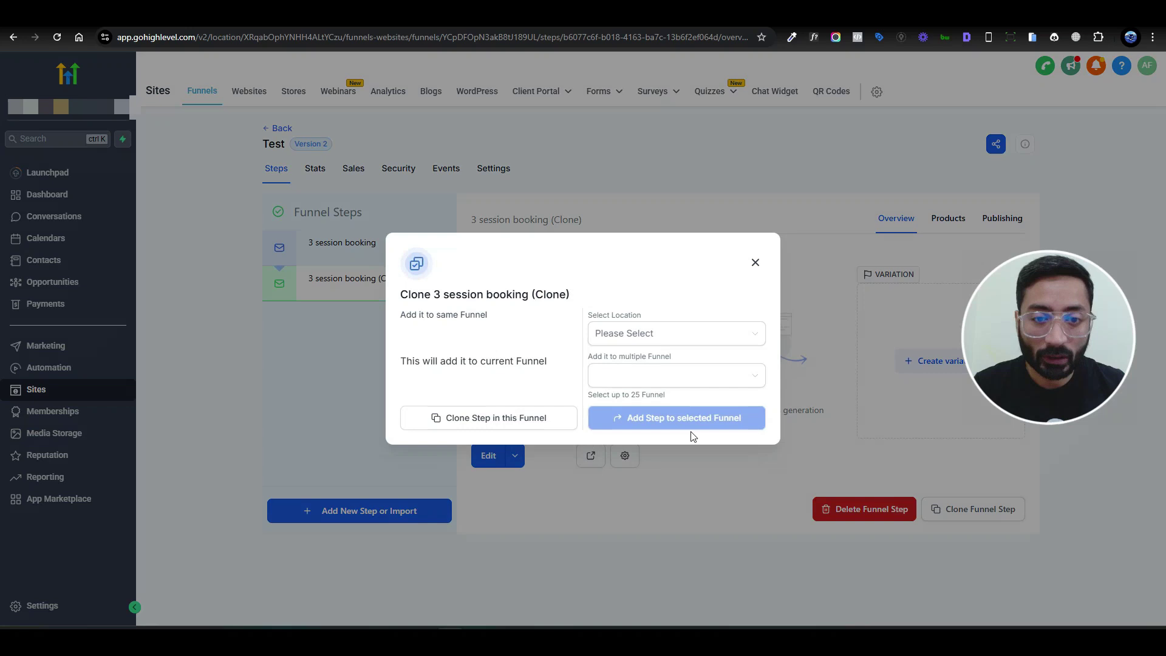
click(477, 414)
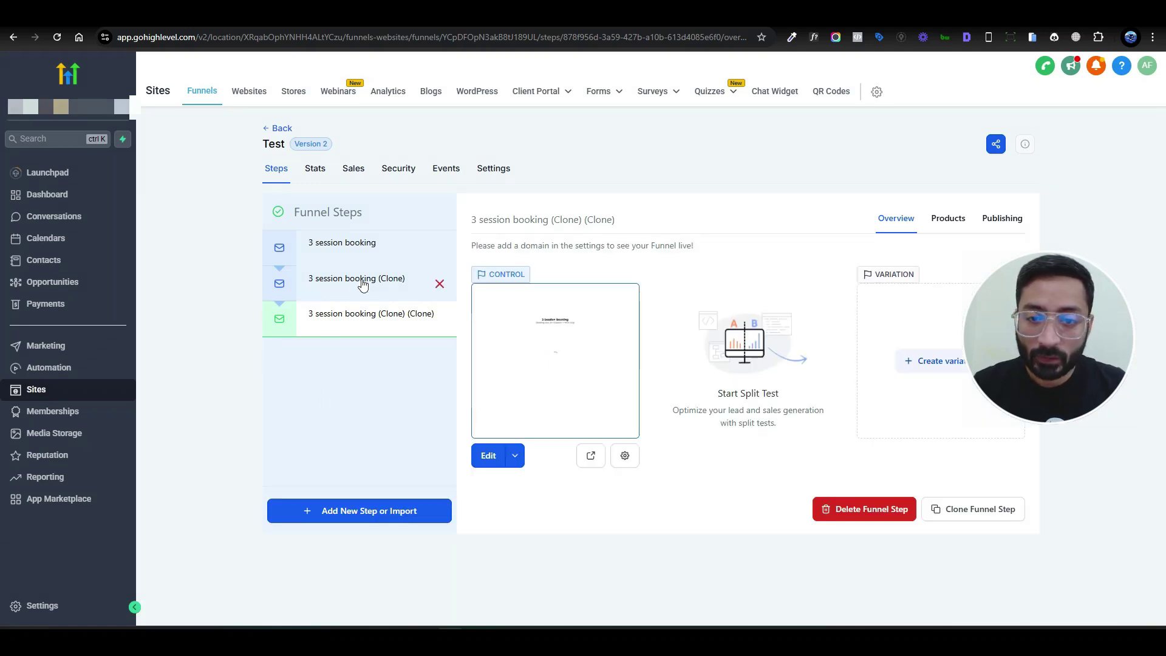
Open the "3 session booking (Clone)" page in the builder and change its headline to "Thank you for Booking your 1st Session".
click(363, 286)
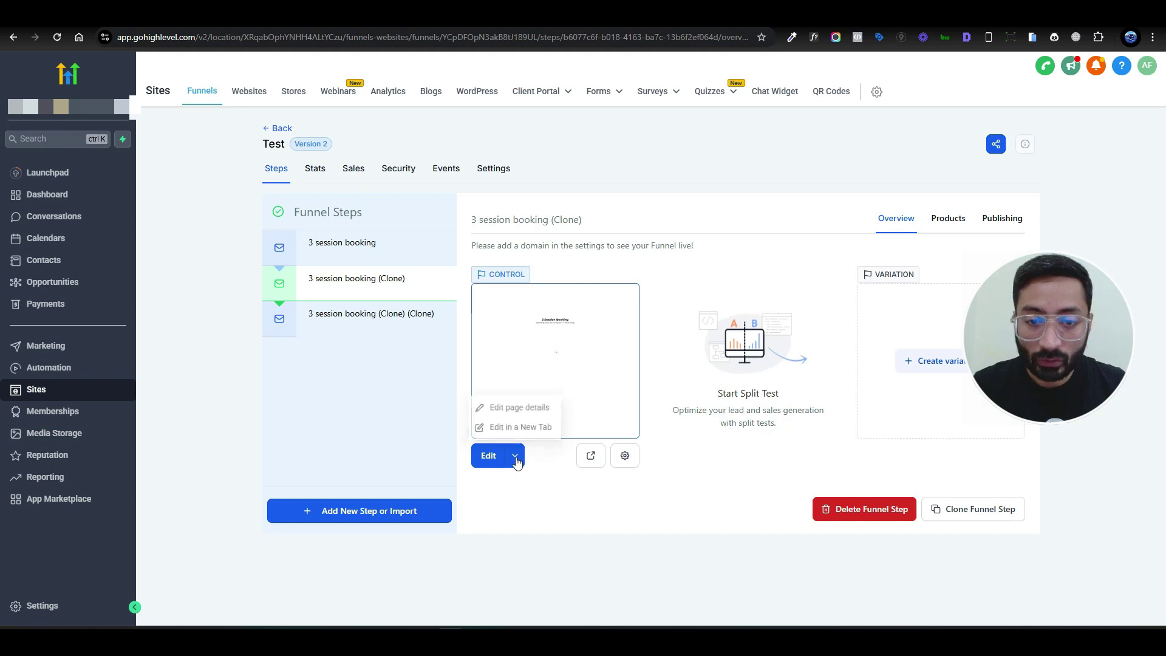
click(523, 430)
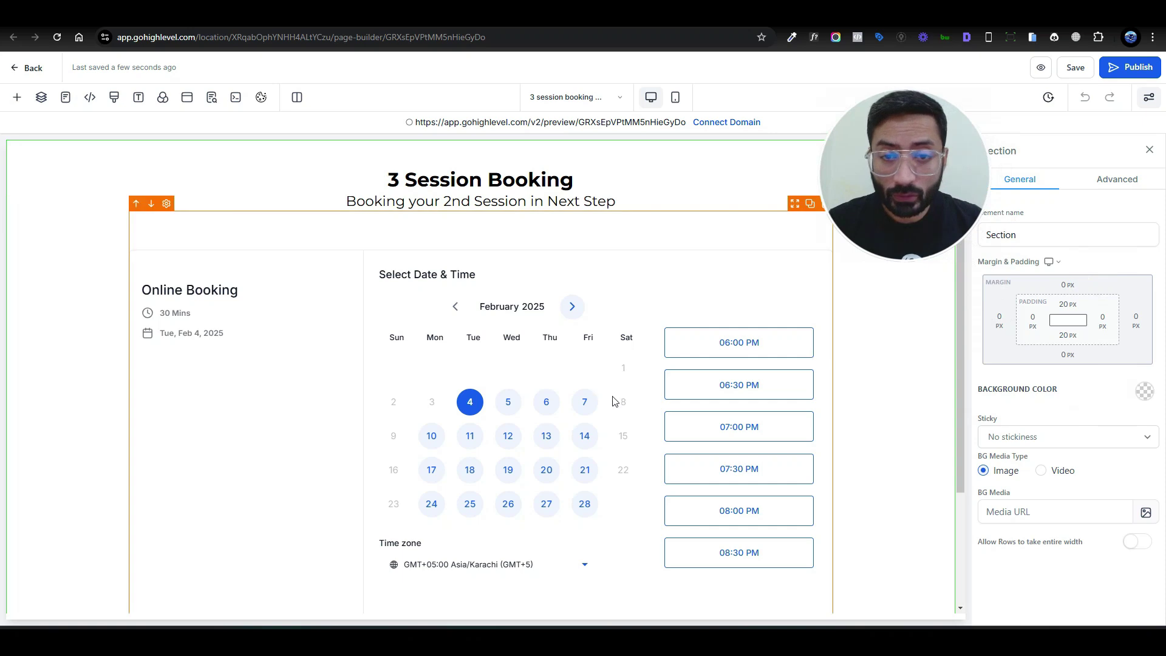
click(501, 223)
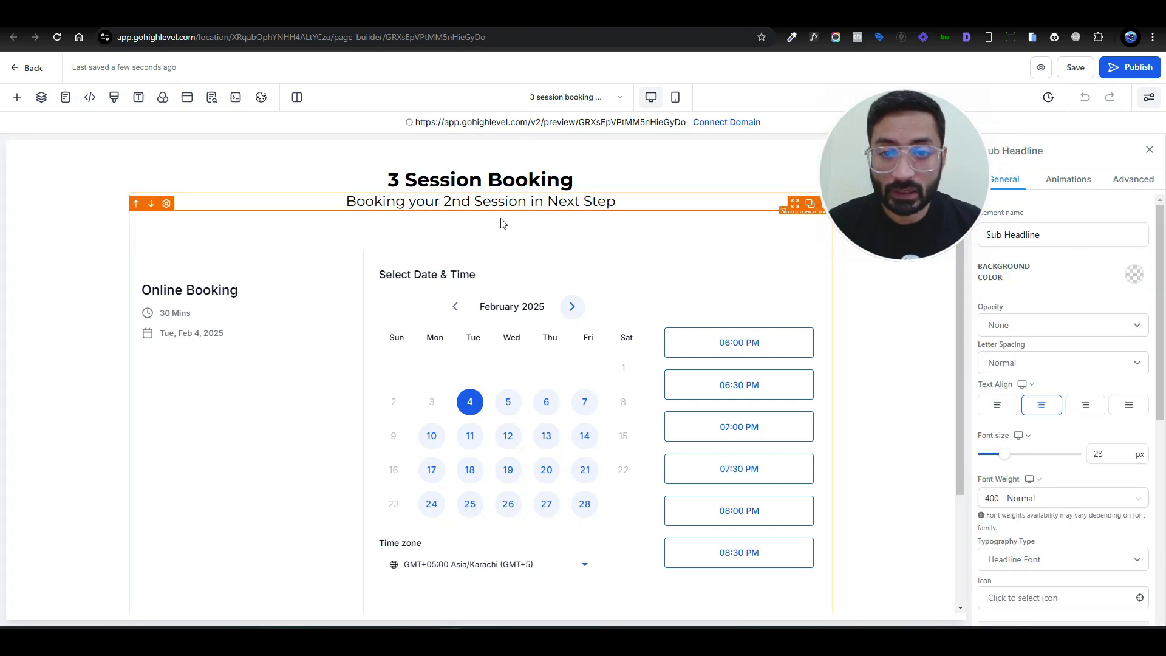
triple_click(476, 185)
text(Thank you )
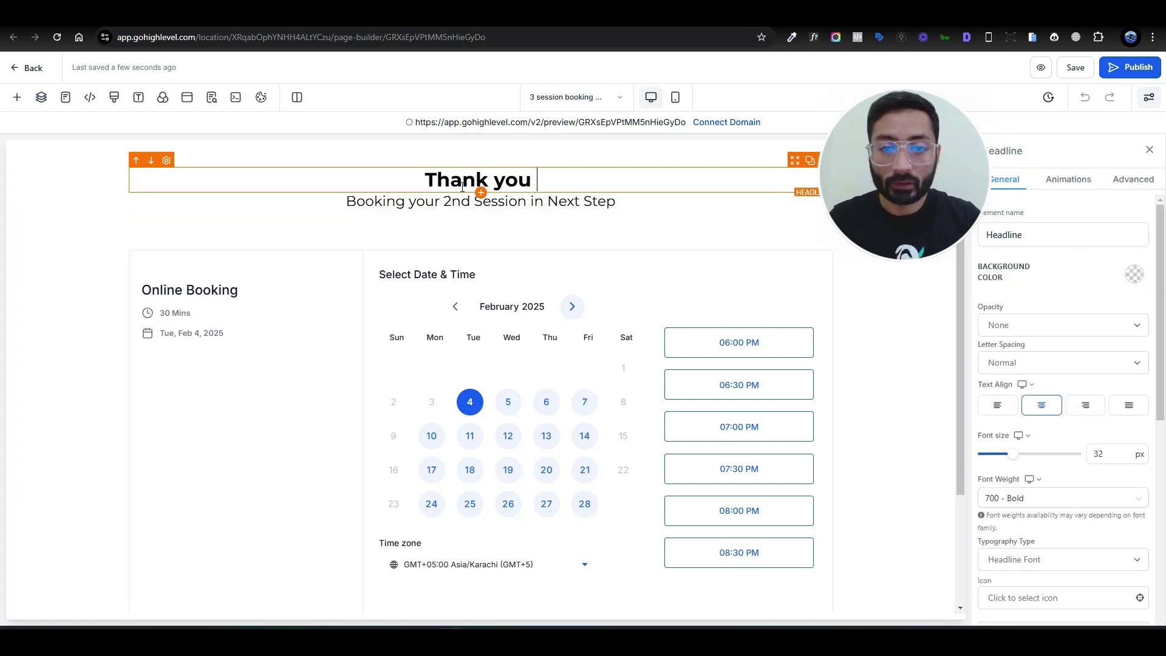
text(for Book)
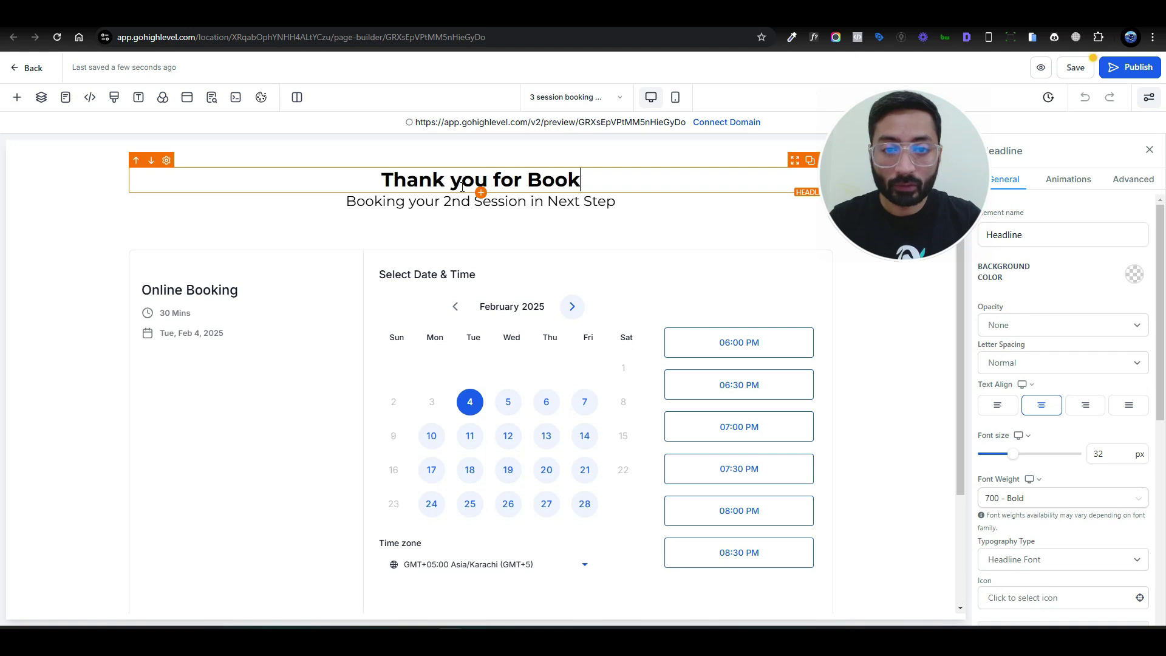
text(ing your 1st)
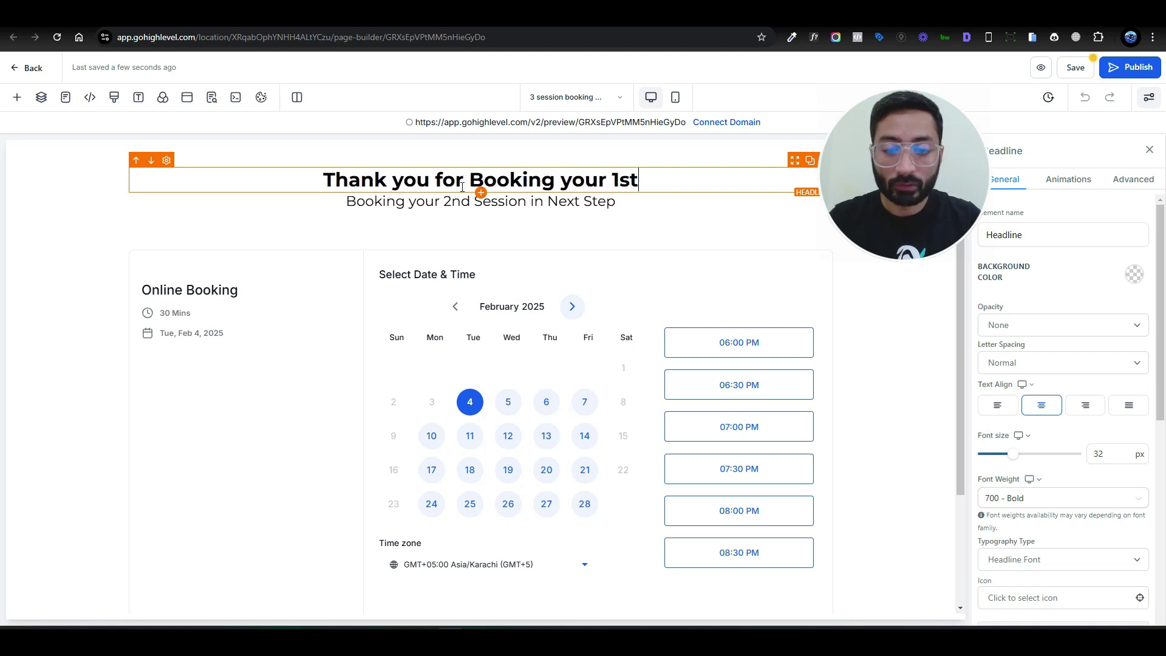
text( Session)
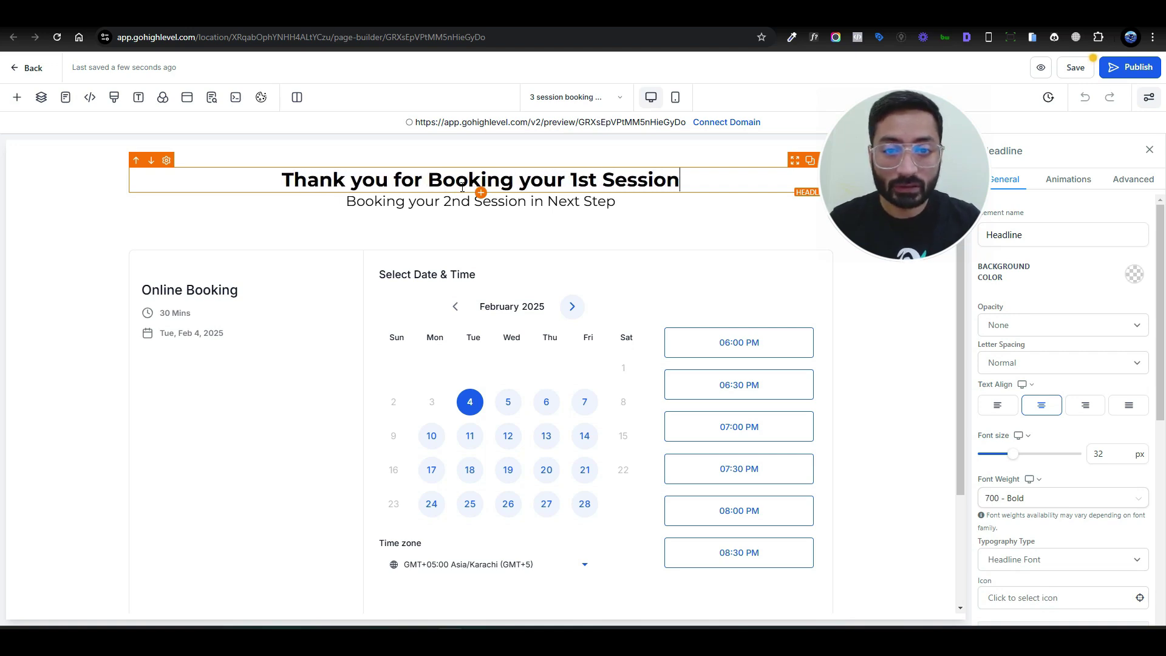
Change the sub-headline to "You can Booking your 2nd Session Below" and save the page.
click(405, 201)
key(Home)
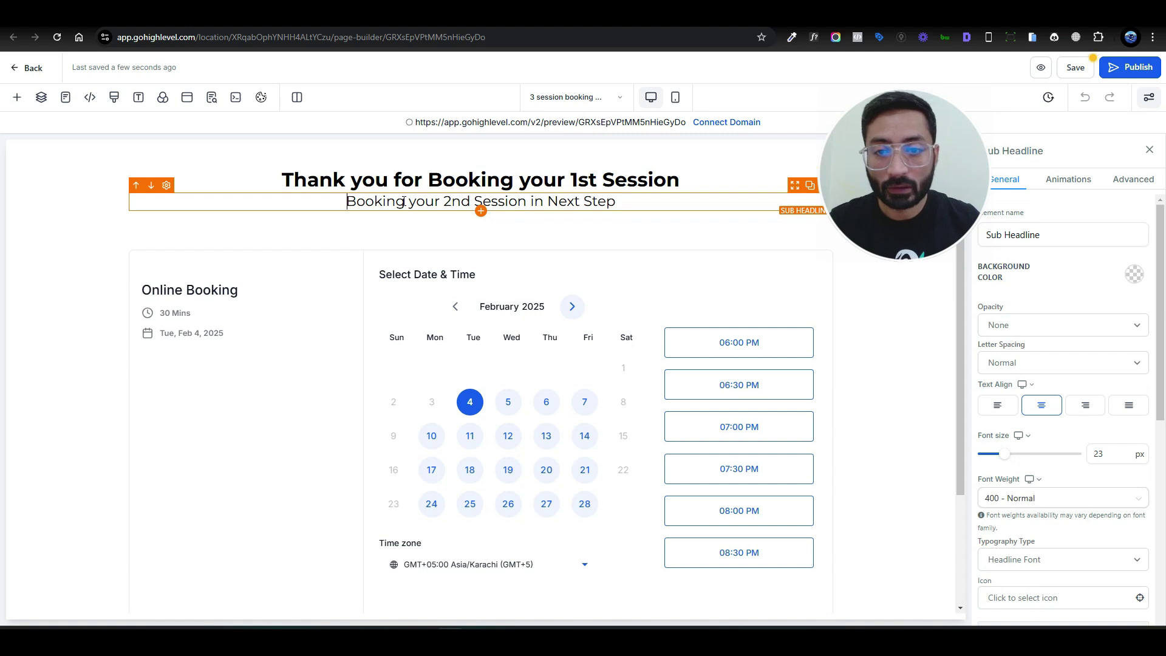
text(You can)
key(ctrl+Right)
key(ctrl+Right)
key(ctrl+Right)
key(ctrl+Right)
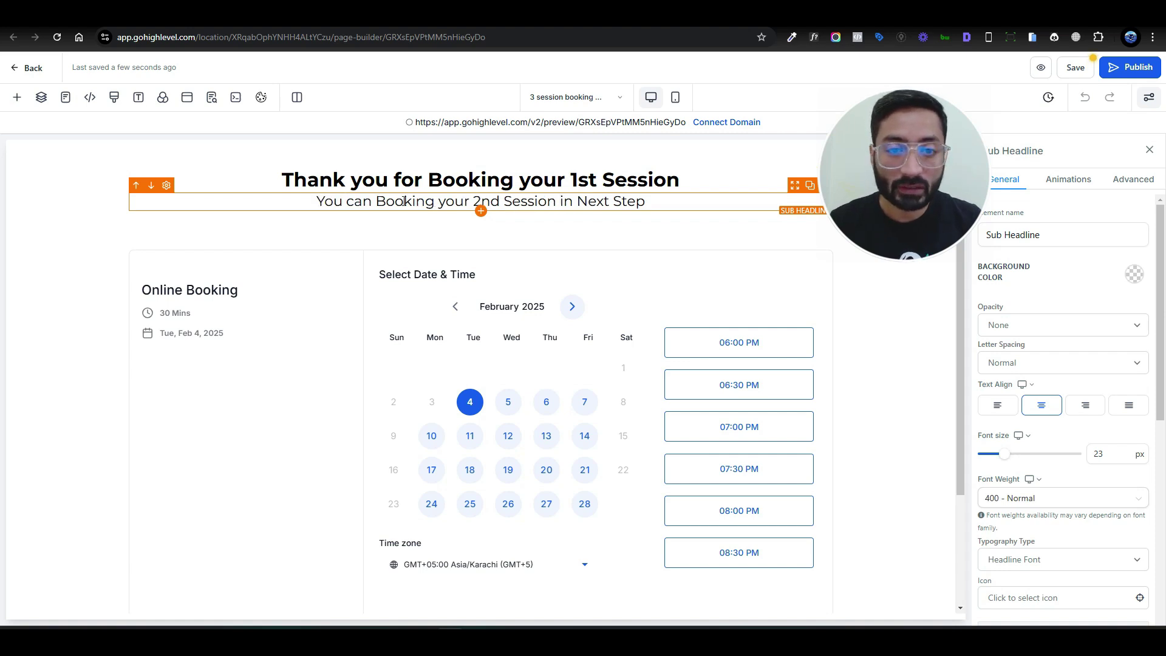
key(shift+ctrl+Right)
key(shift+ctrl+Right)
key(shift+ctrl+Right)
text(Below)
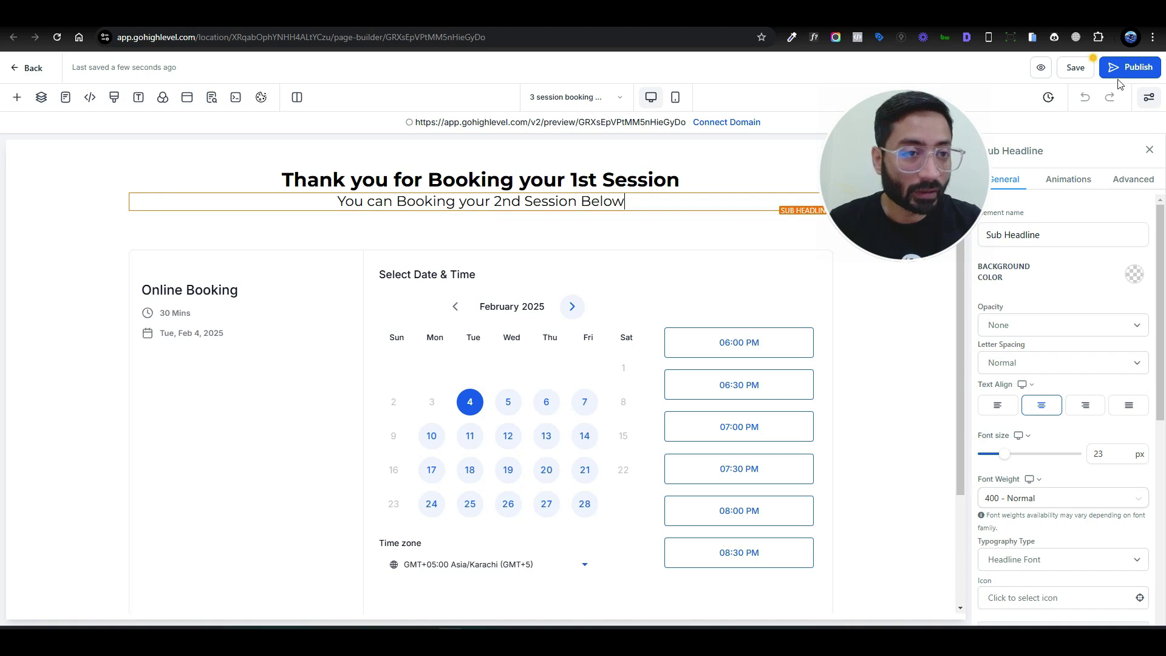
click(1084, 67)
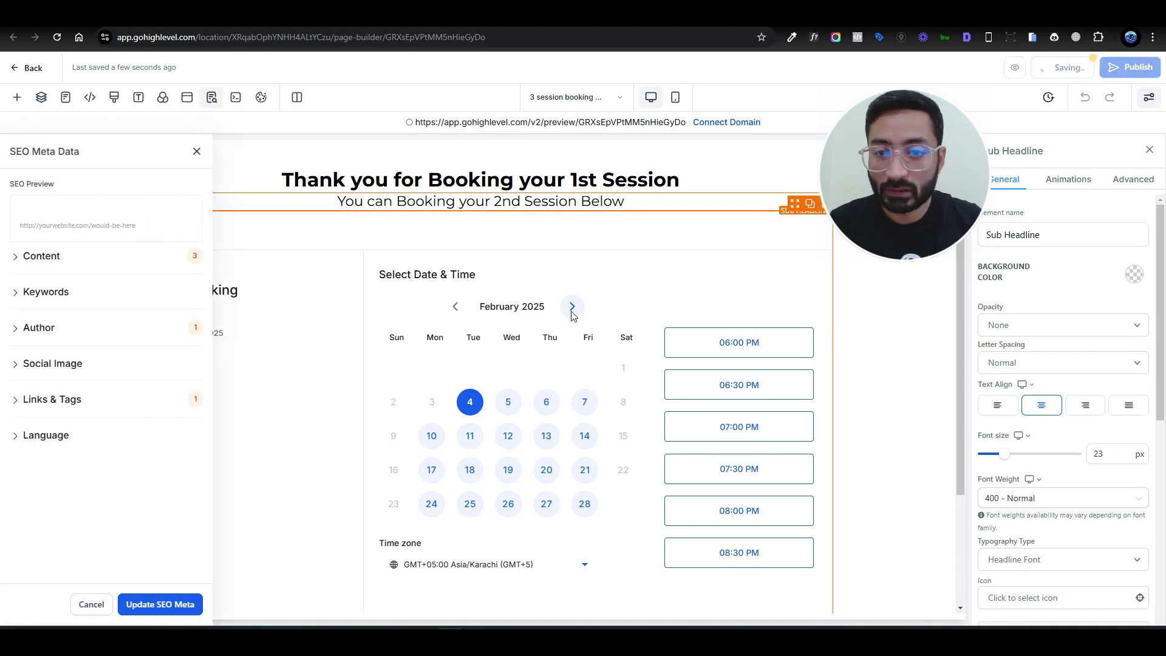
Return to the funnel steps and open the "3 session booking (Clone) (Clone)" page for editing in a new tab.
click(19, 69)
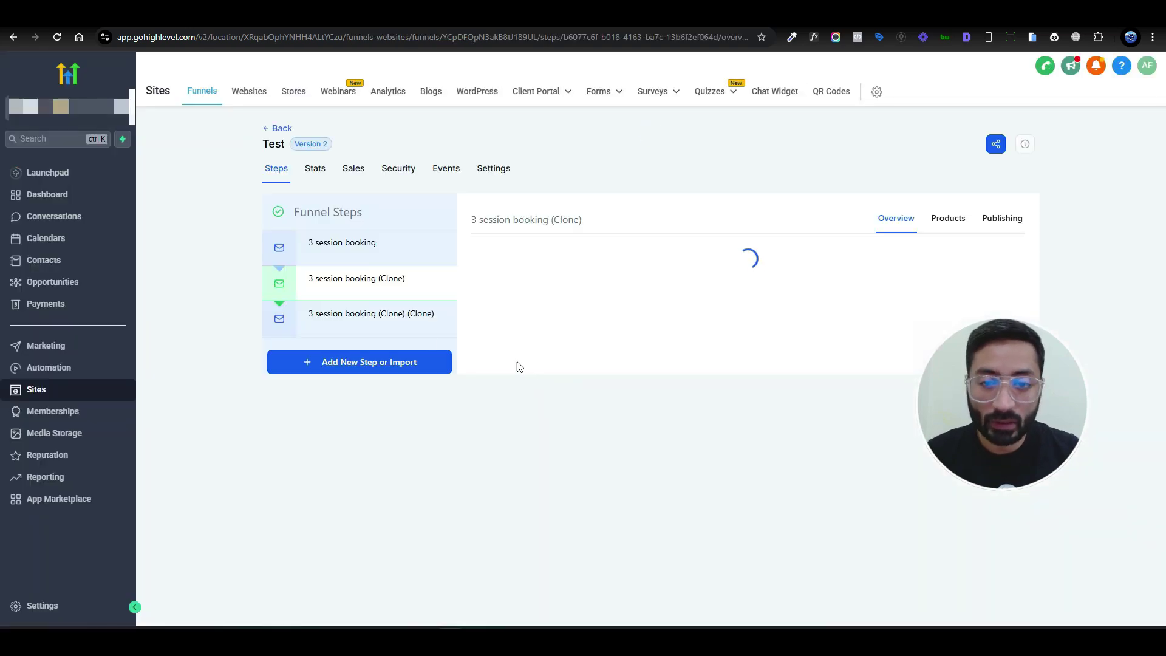
click(359, 322)
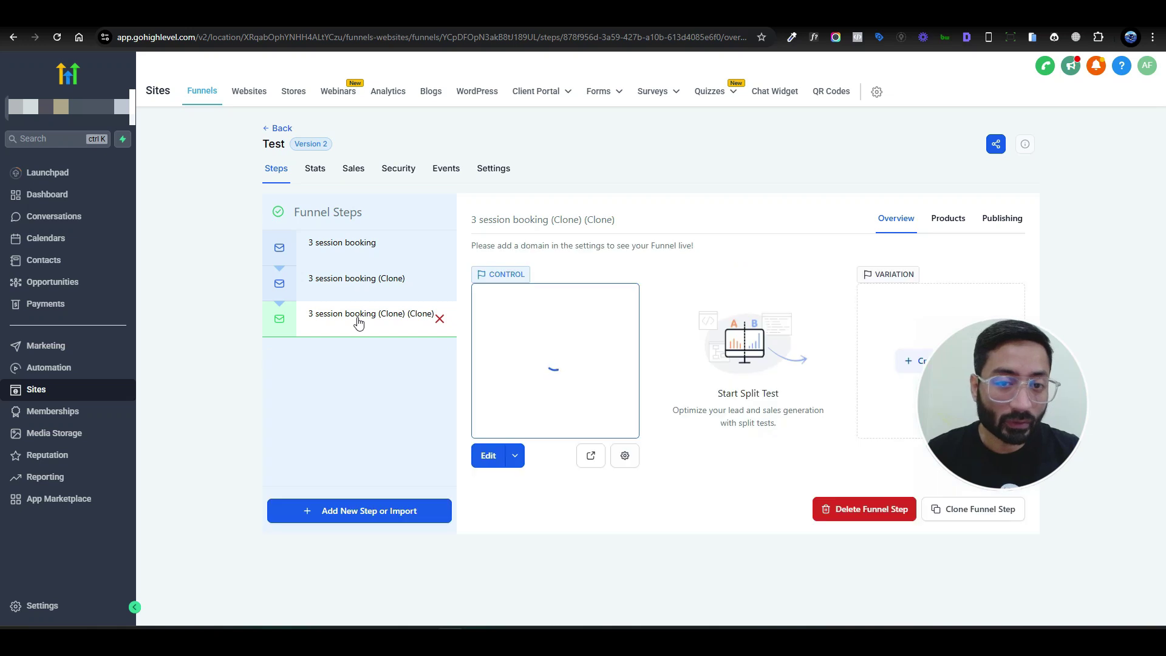
click(517, 457)
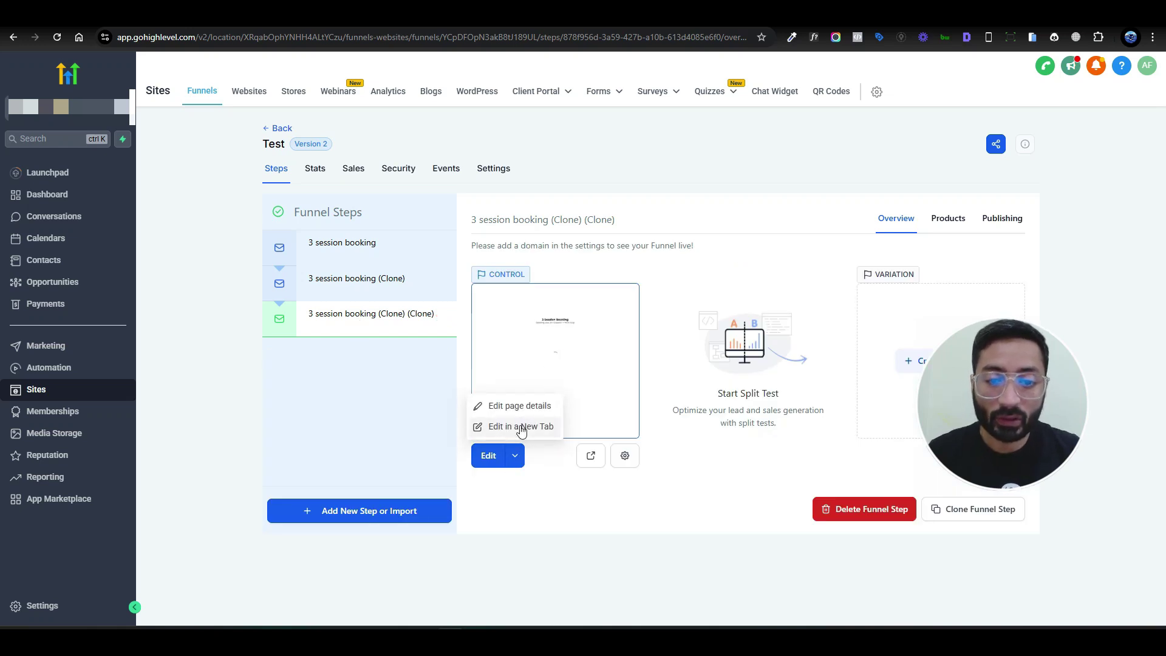
click(521, 427)
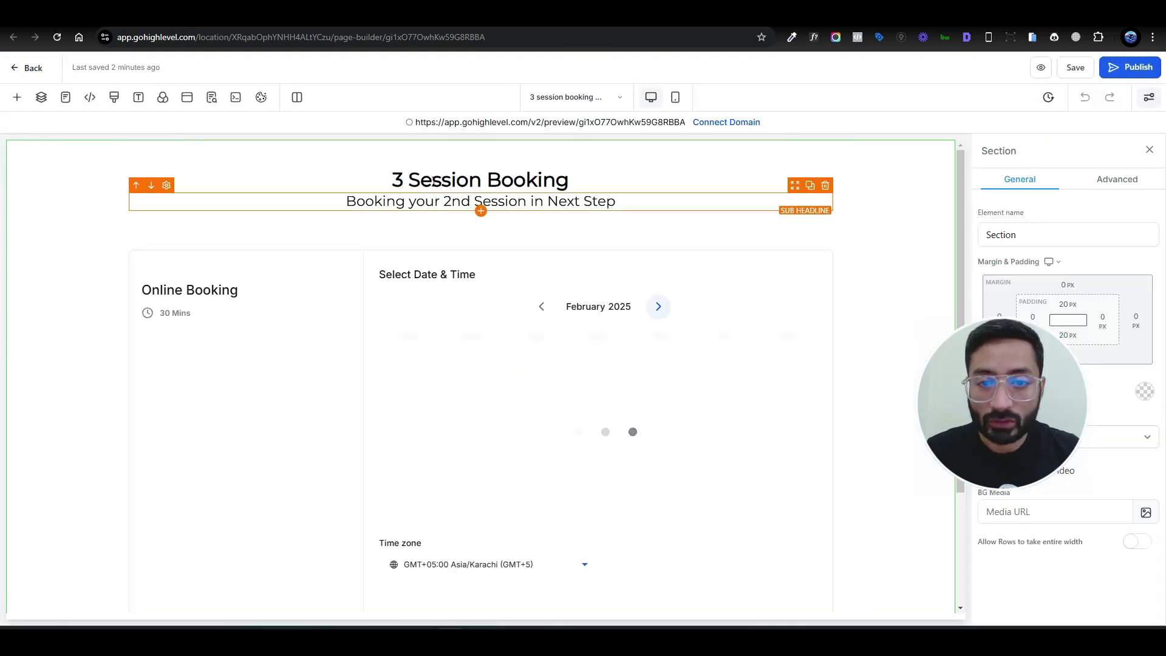
Replace the headline text with "Thank you for Booking 2nd Session".
click(425, 187)
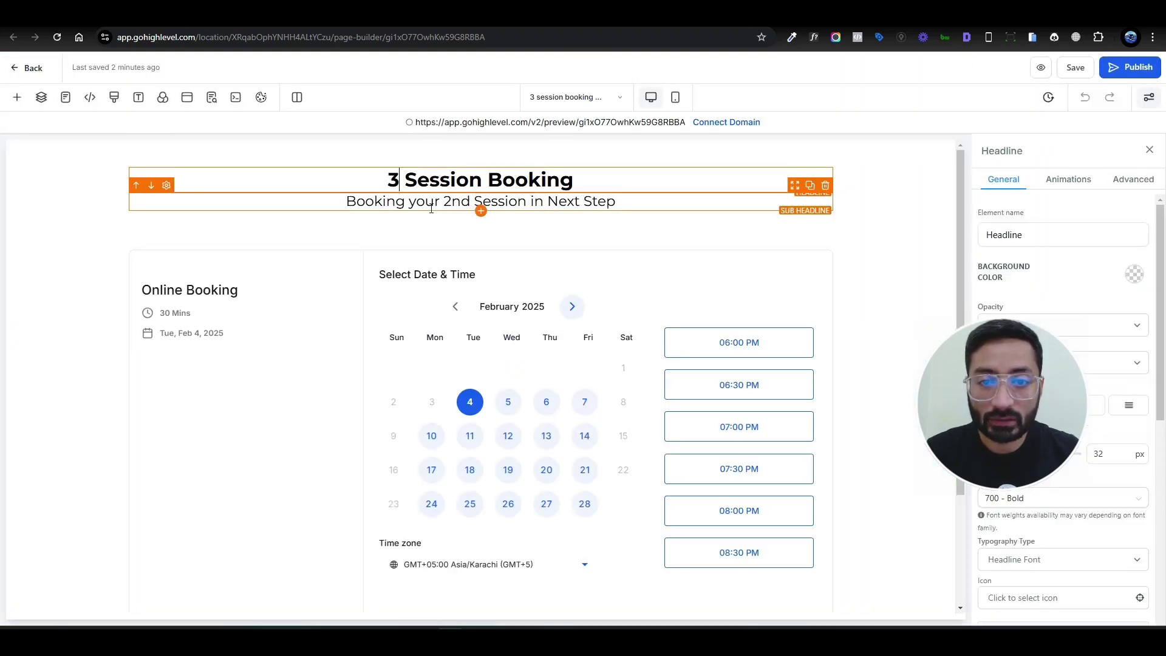
key(ctrl+a)
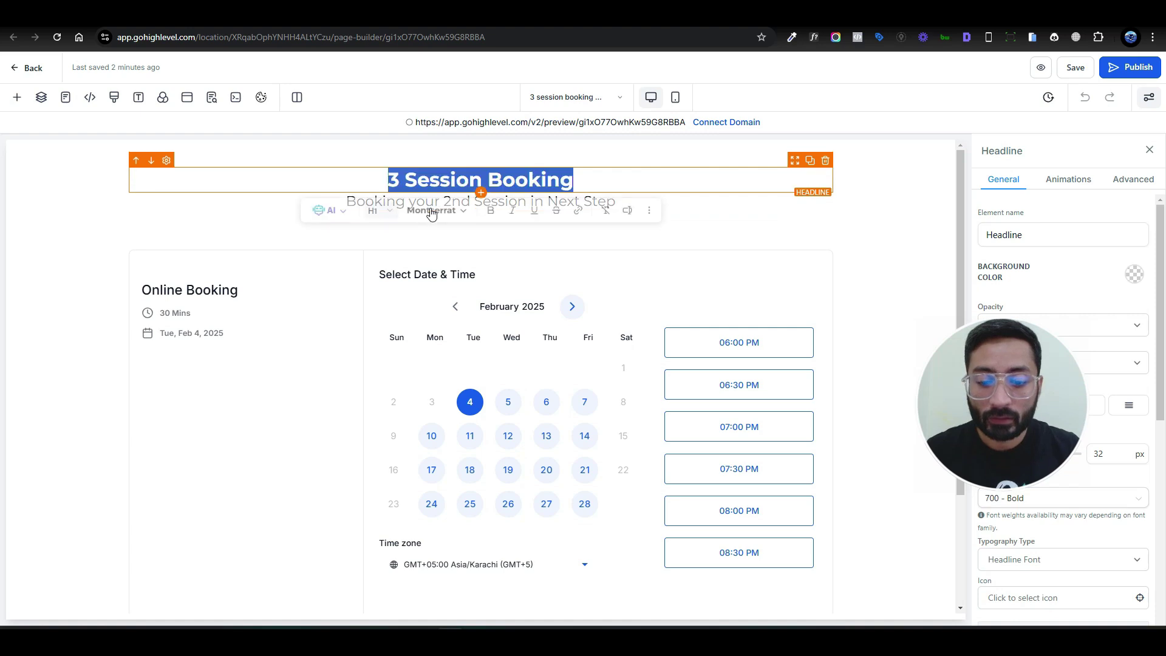
text(Thnak yo)
key(ctrl+a)
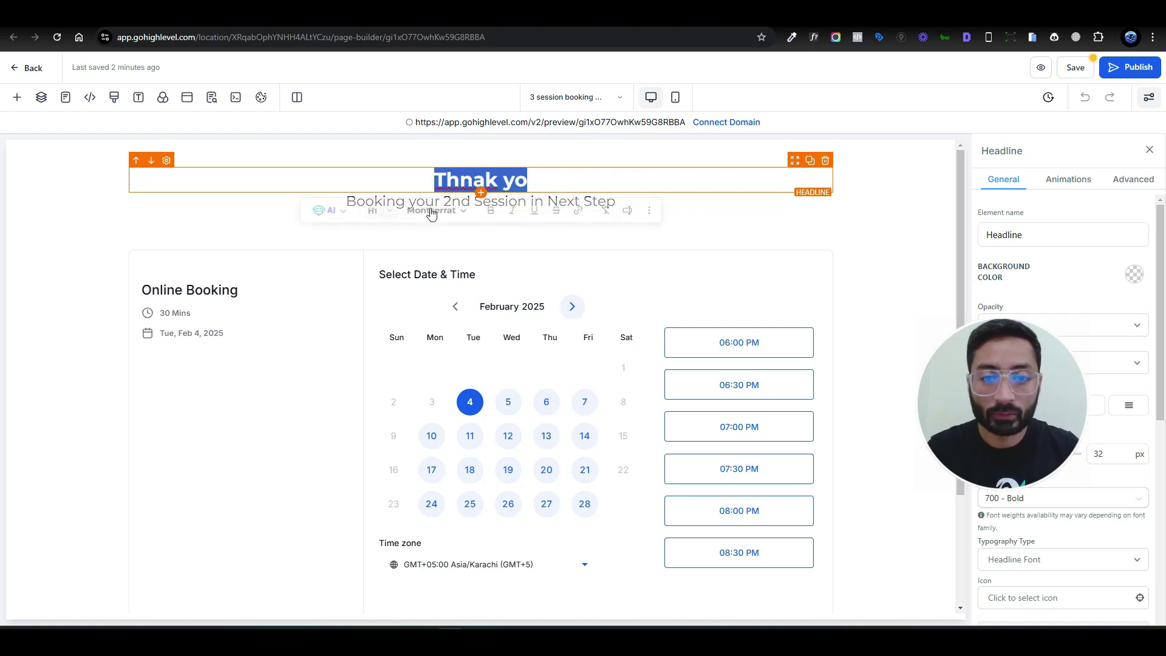
text(Thank you for)
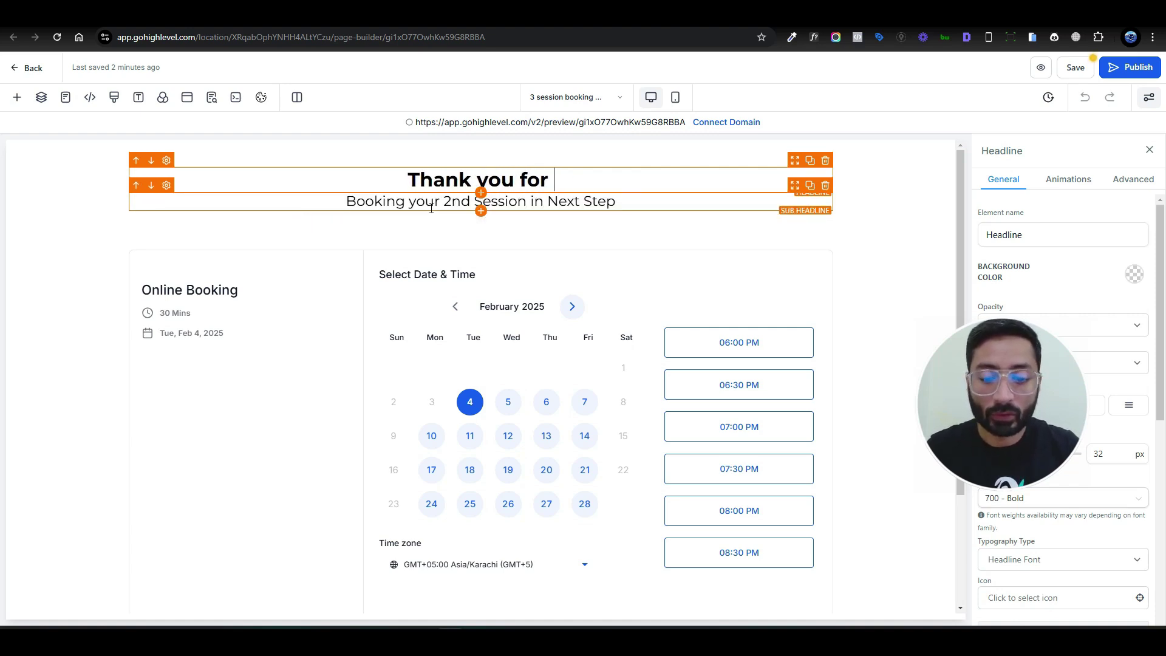
text( Booking 2n )
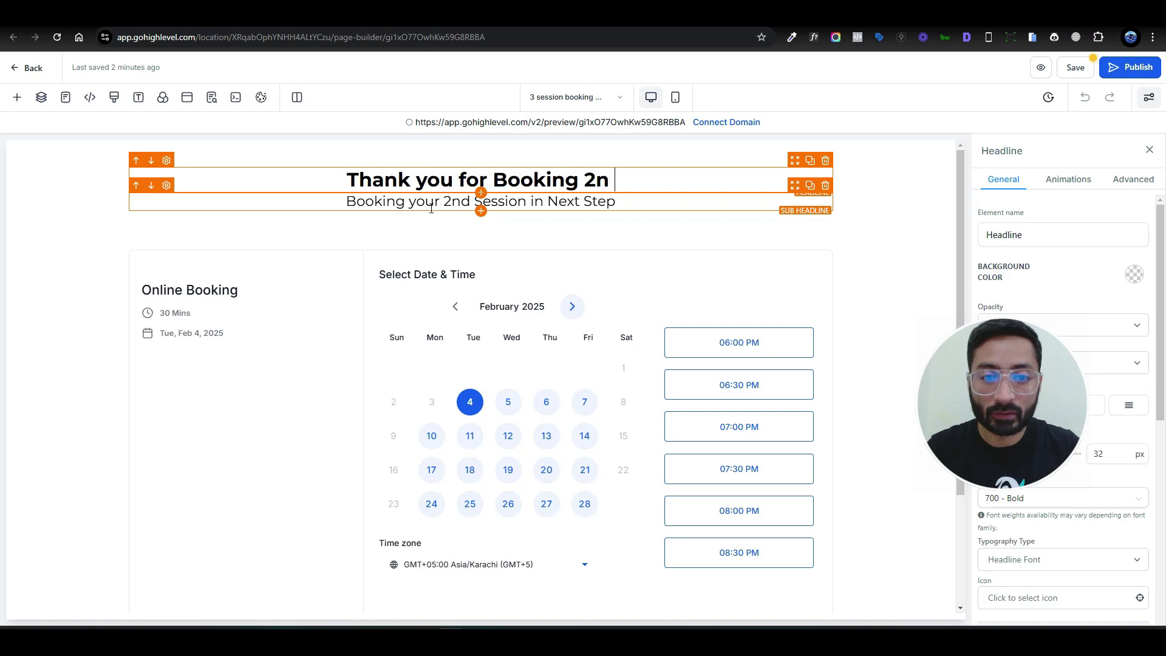
text(s)
key(BackSpace)
text(d)
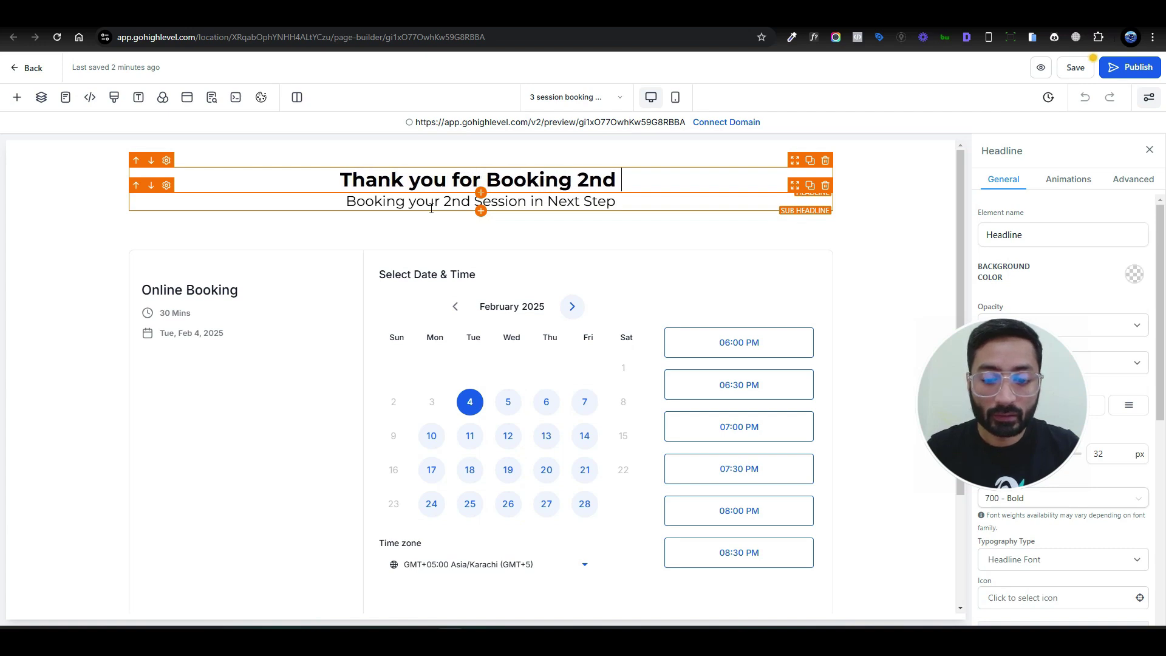
text( Session)
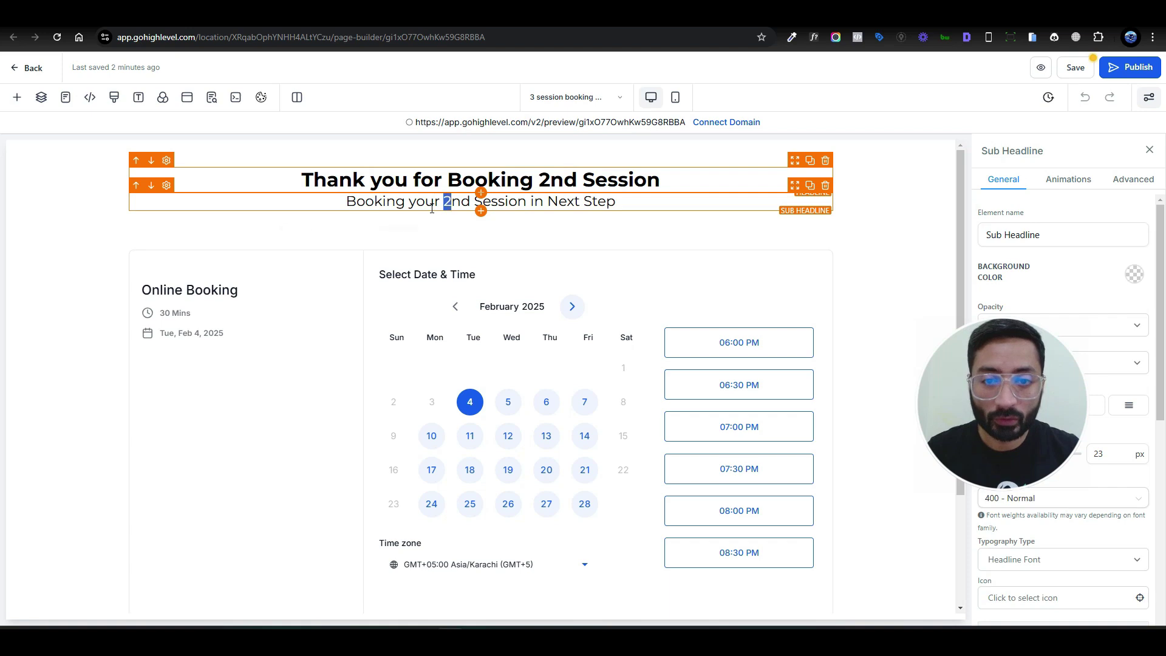
Change the sub-headline text to "Booking your 3nd Session Below".
text(3)
key(shift+End)
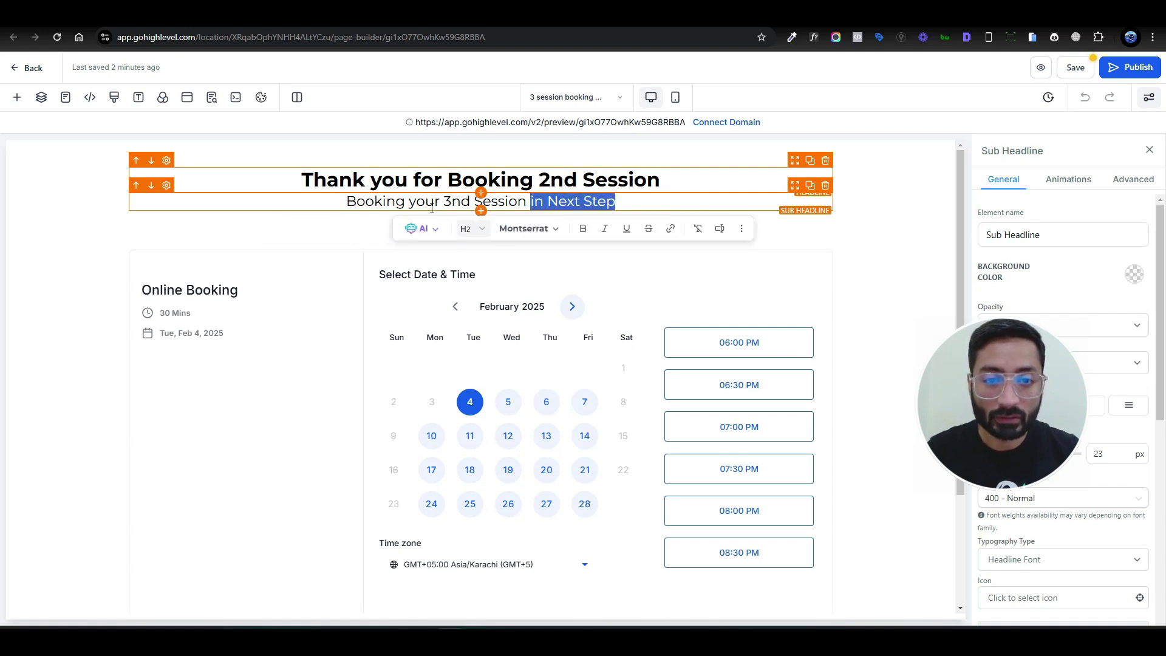
text(Below)
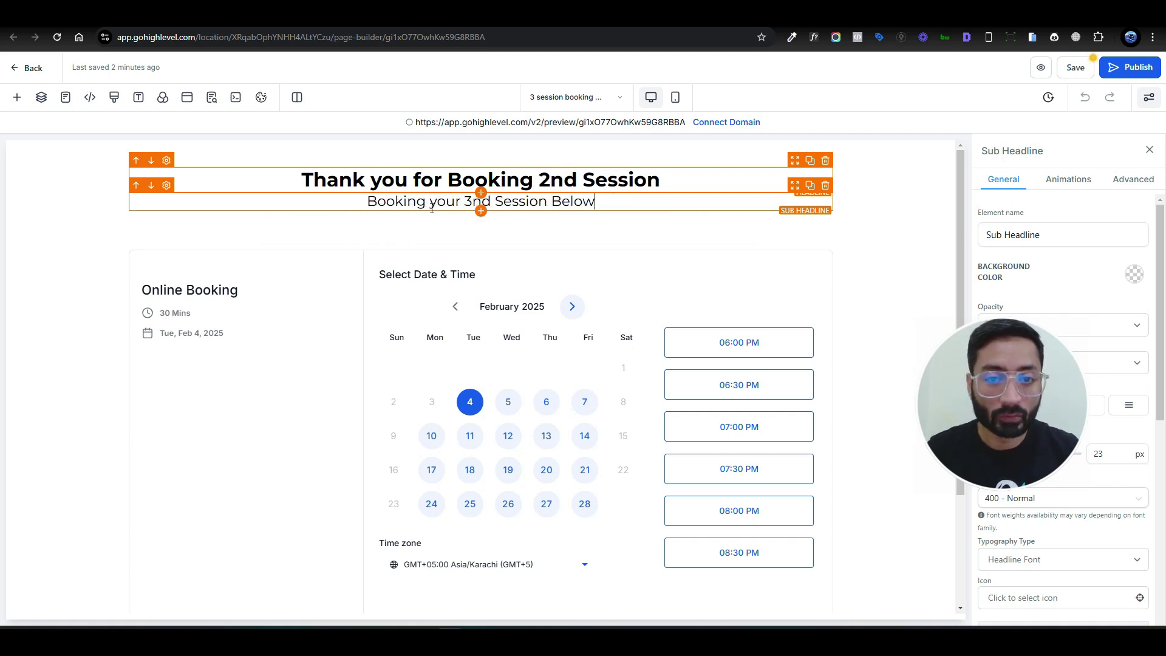
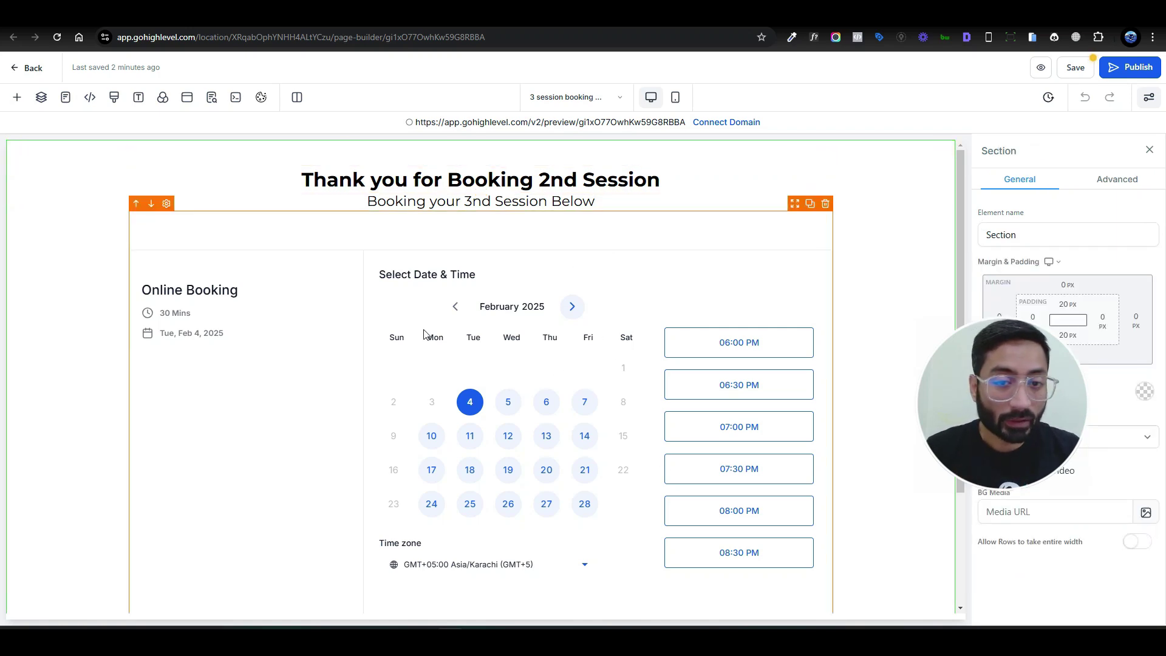
Set the redirect action of the third-session page's calendar to Go to website Url.
scroll(802, 401, down, 2)
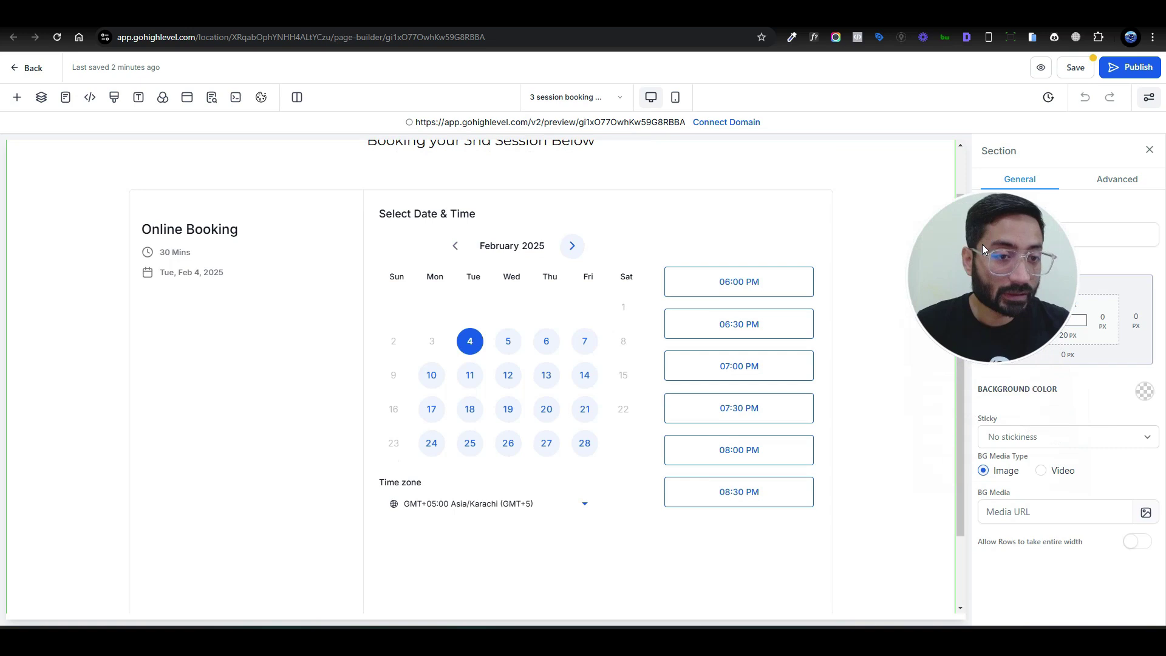
scroll(685, 326, up, 2)
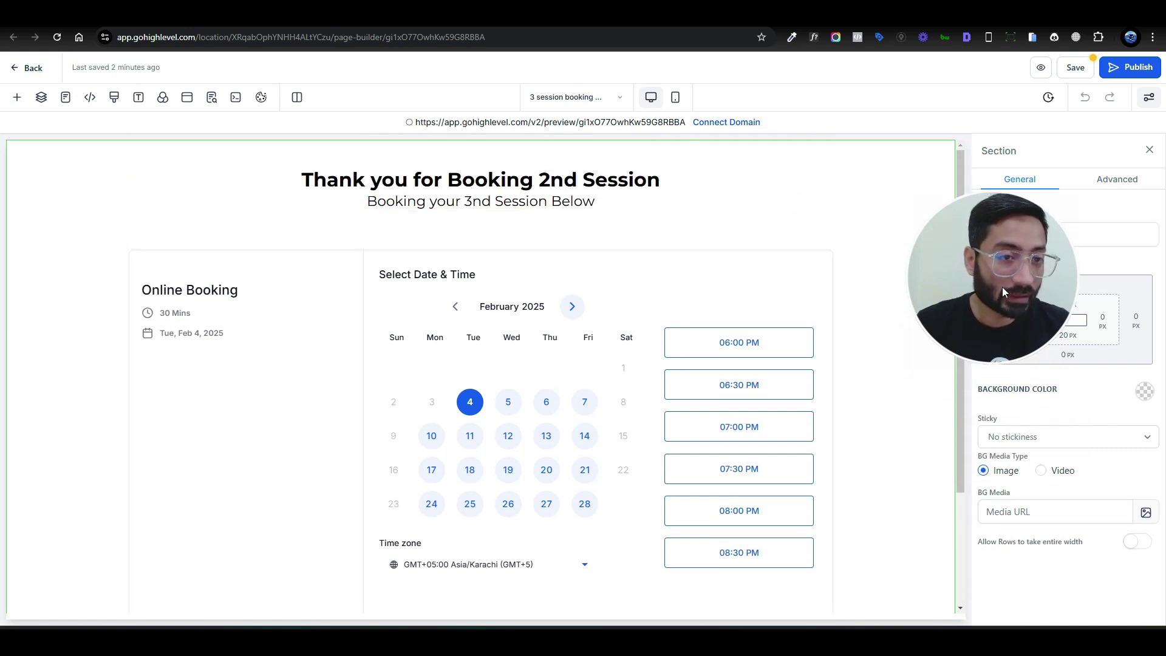
click(820, 286)
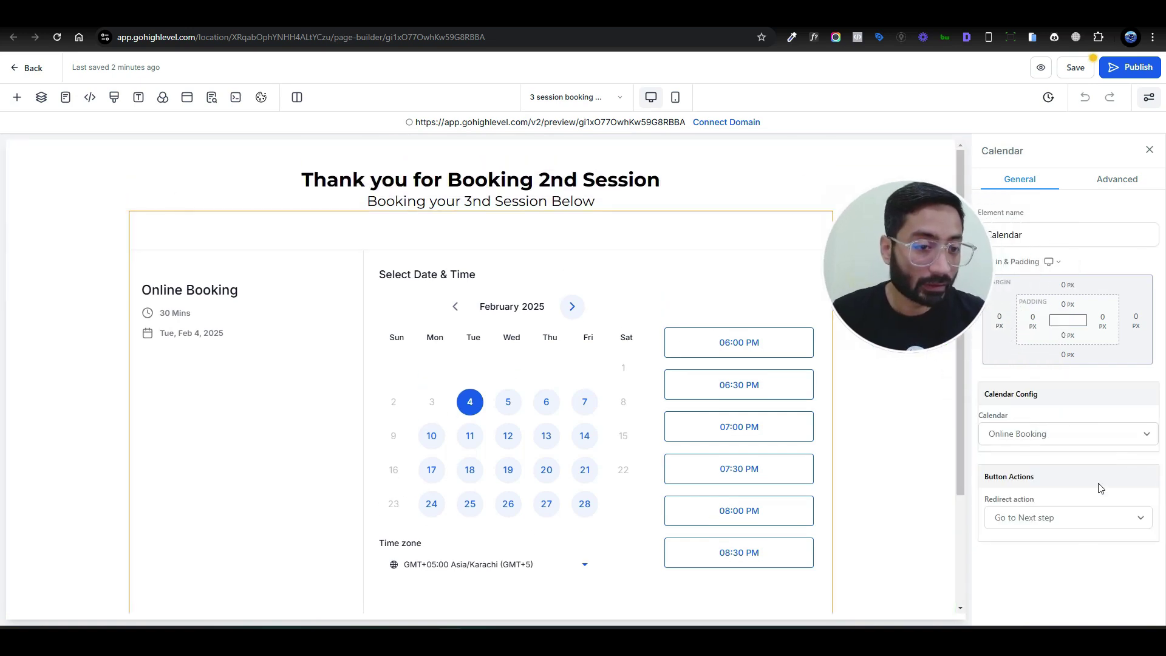
click(1072, 518)
click(1073, 571)
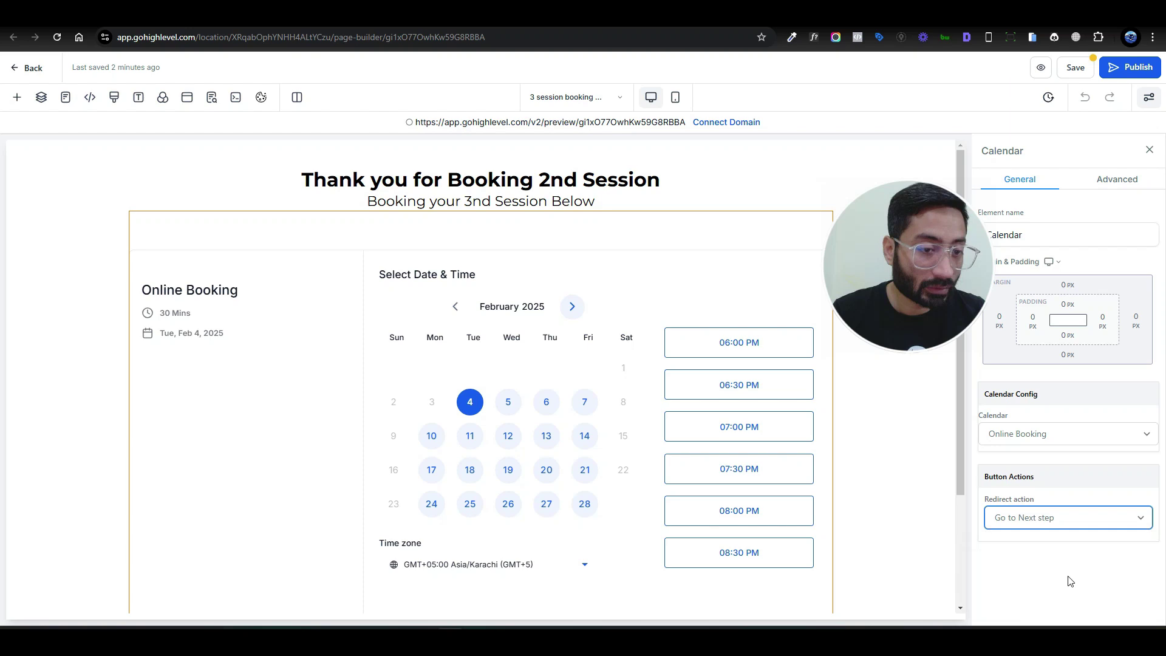
click(1057, 526)
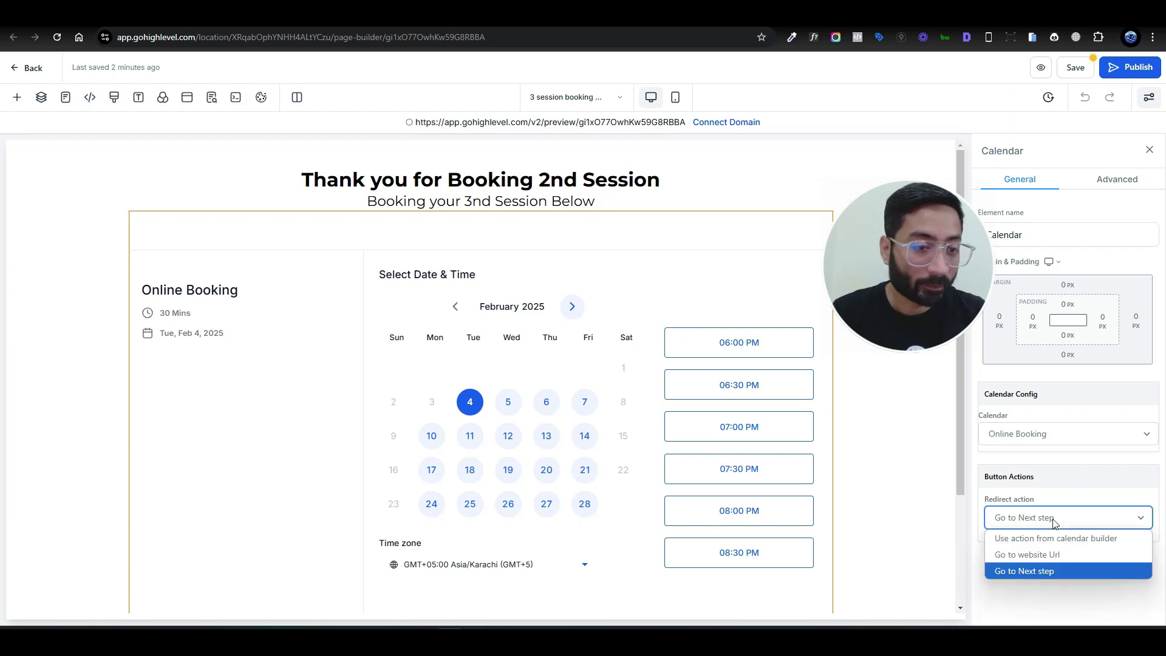
click(1067, 555)
click(1050, 564)
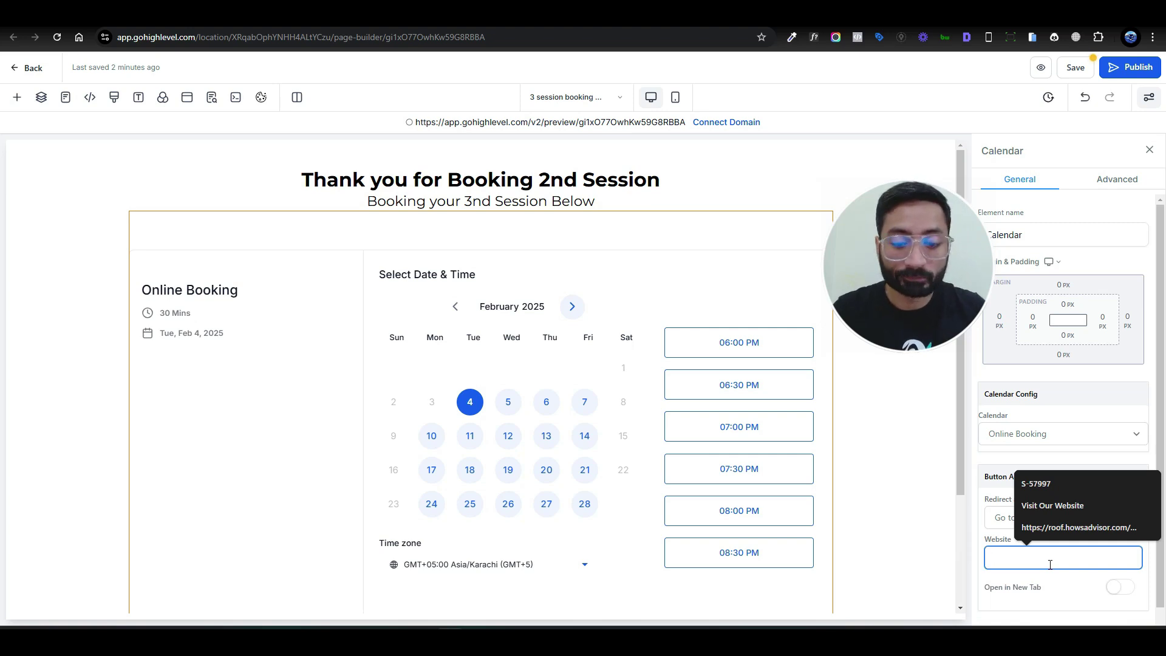
click(1049, 515)
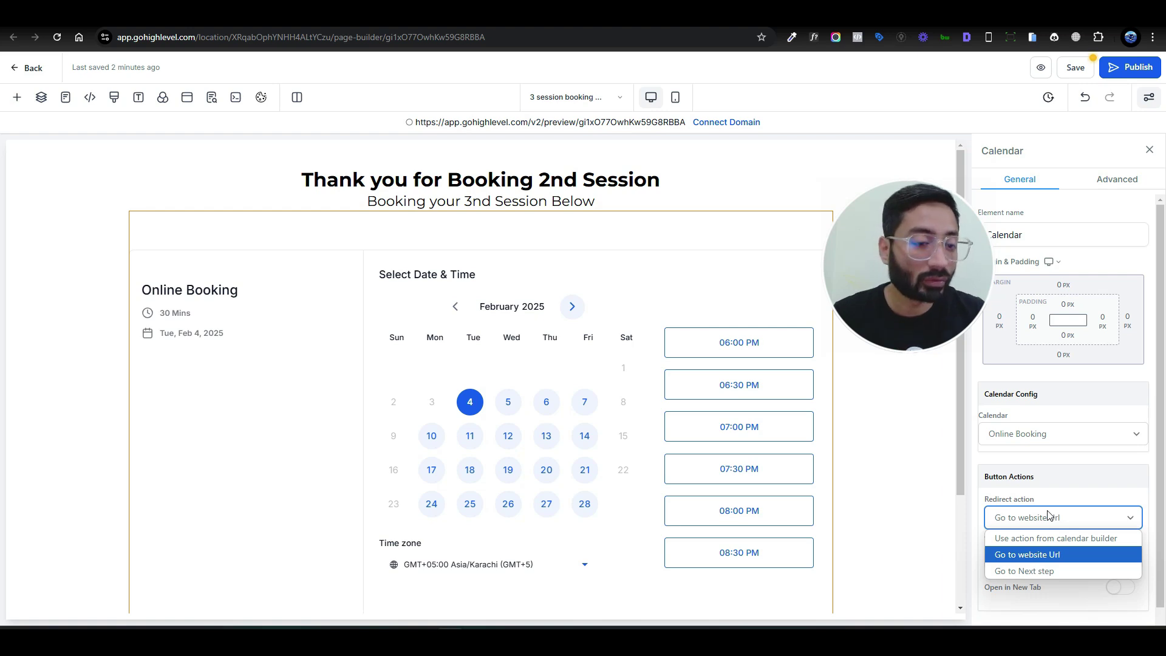
click(1019, 557)
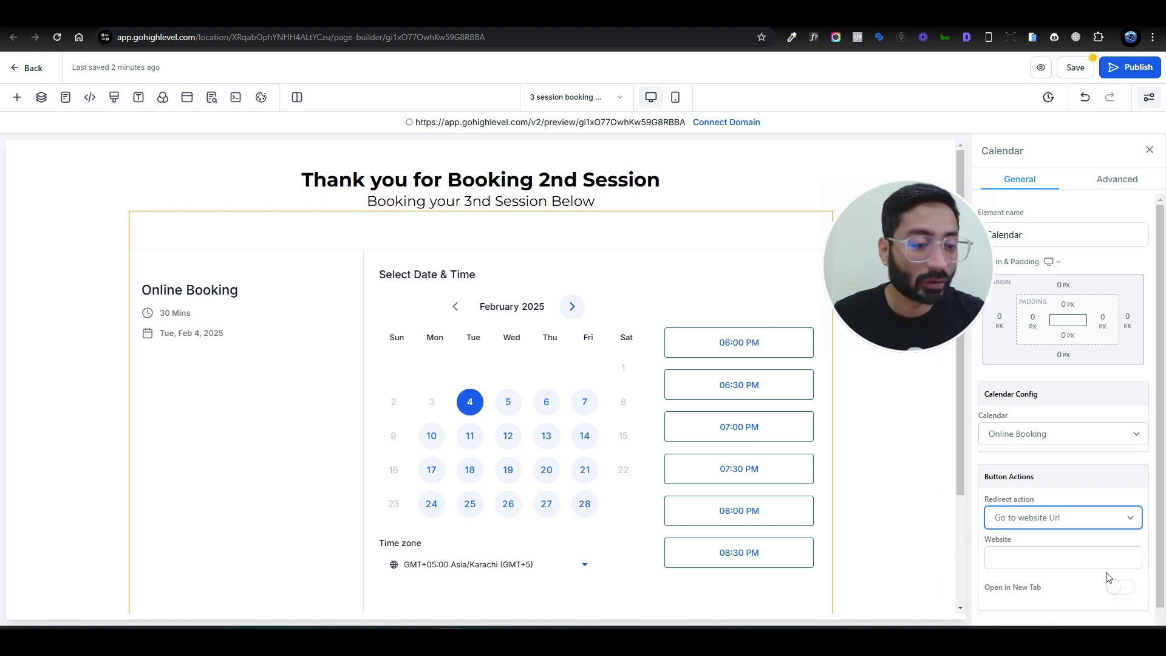
click(1026, 559)
text(www.google.com)
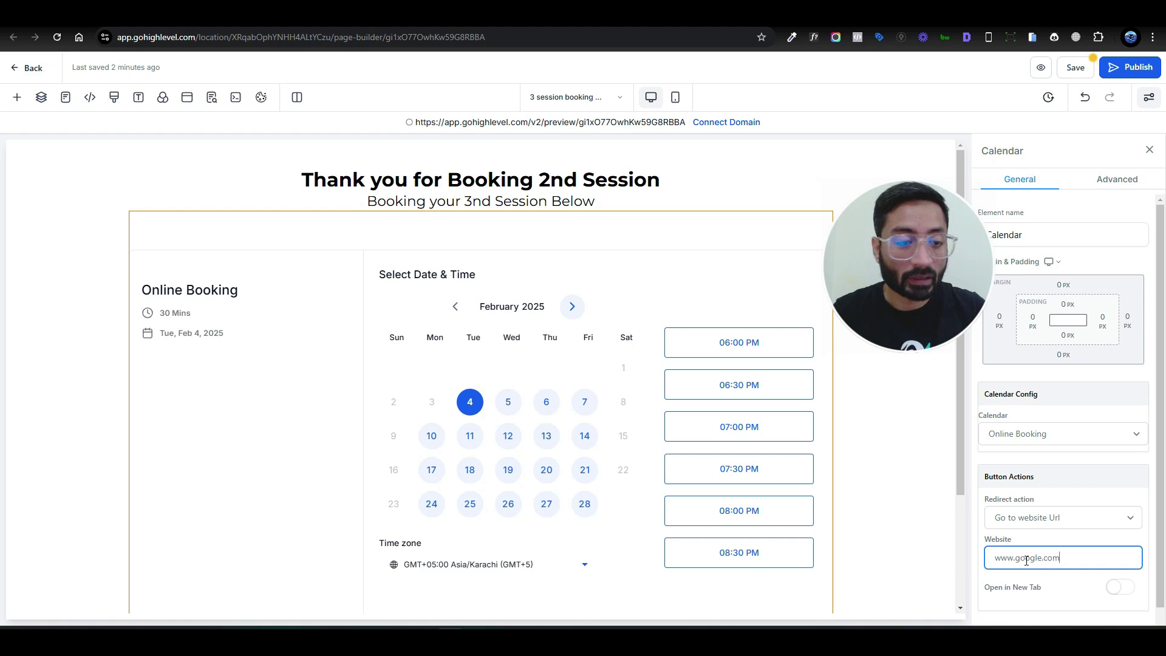
click(1041, 326)
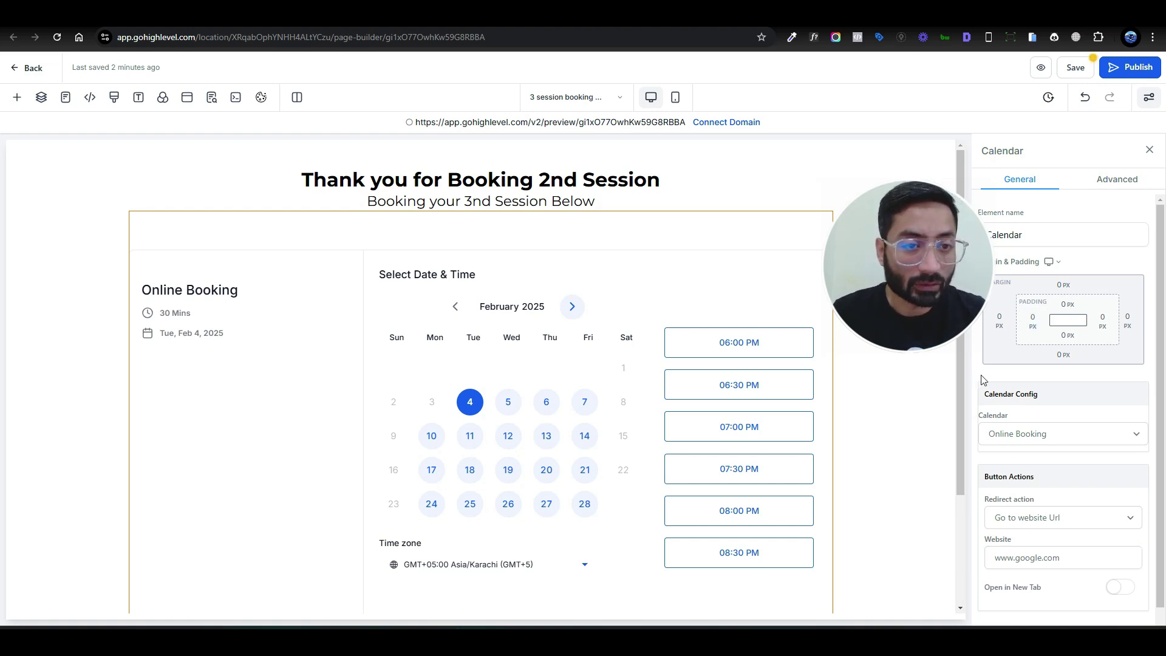
click(1076, 67)
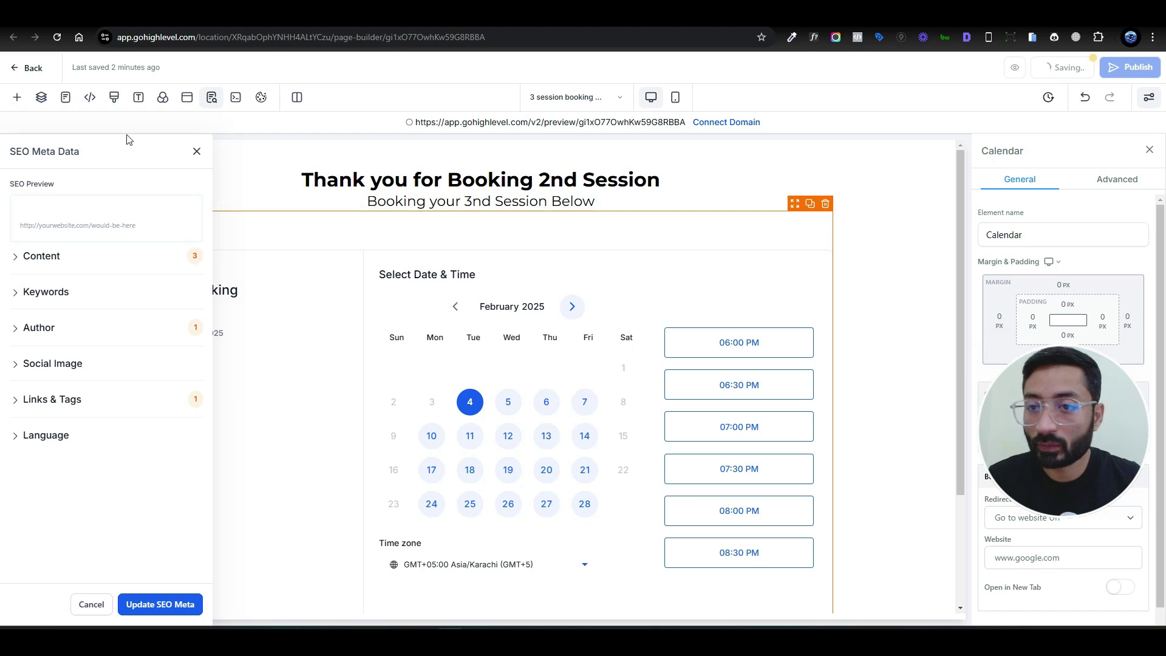
Return to the funnel and check the "3 session booking" step's URL and the funnel's domain setting.
click(33, 68)
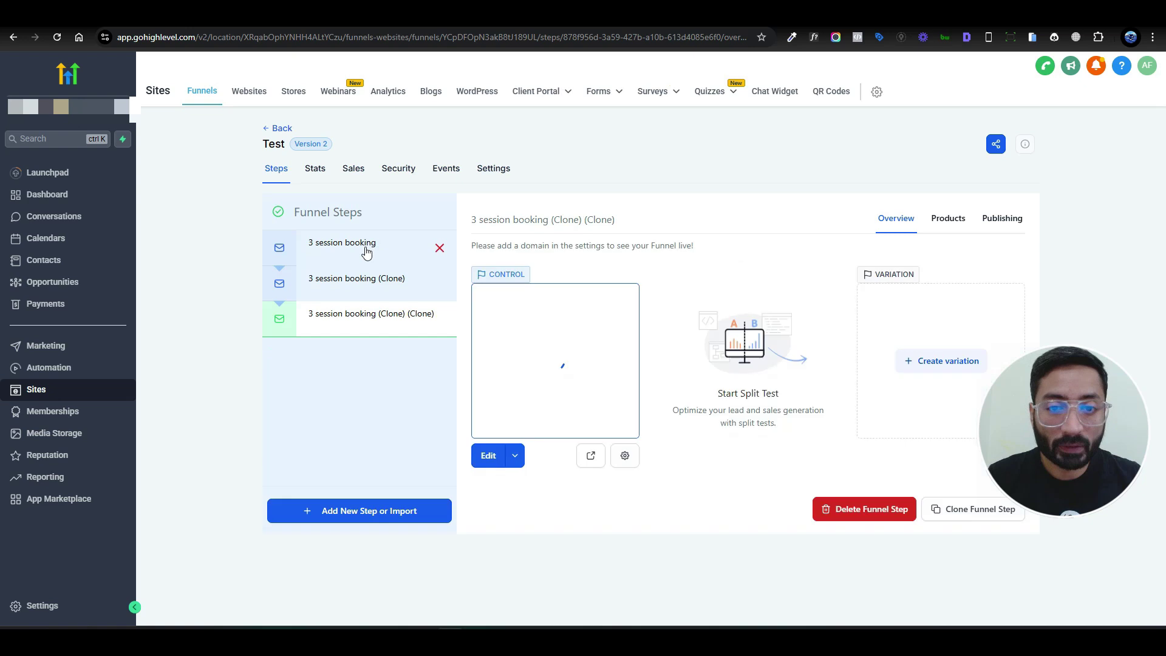
click(366, 251)
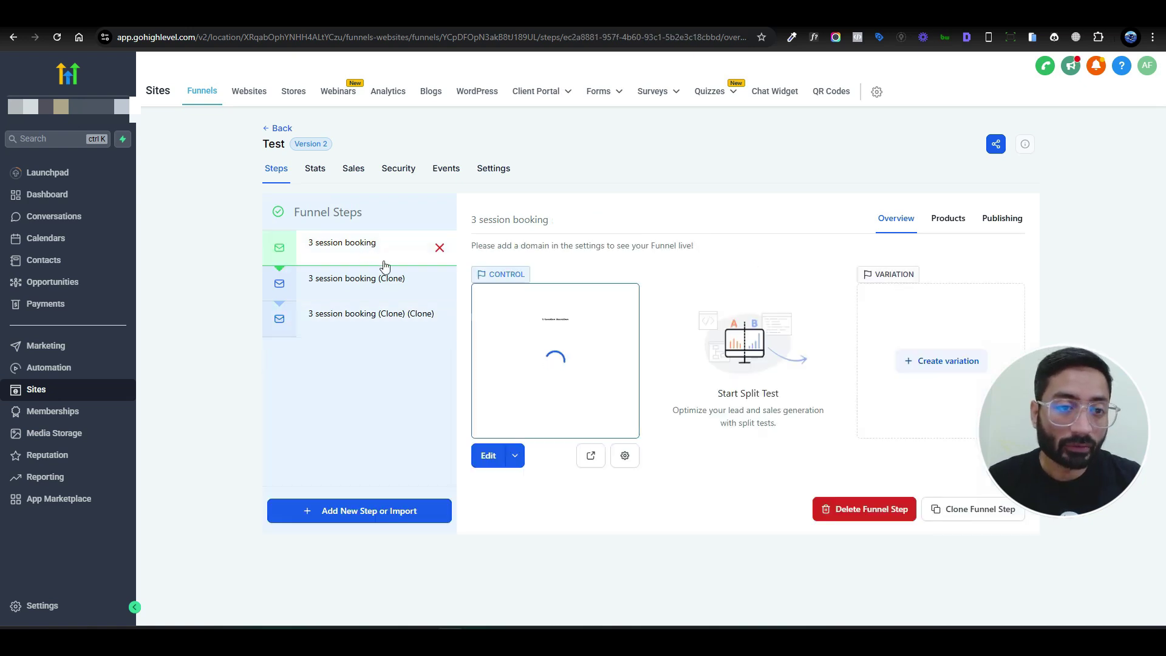
click(999, 222)
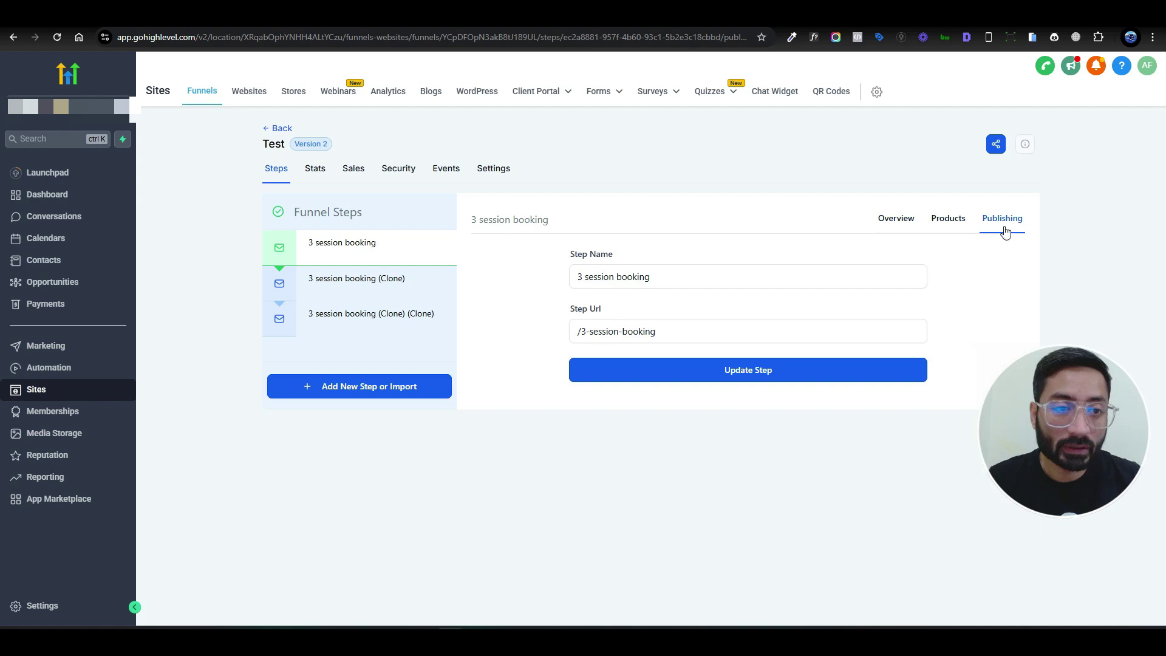
click(594, 334)
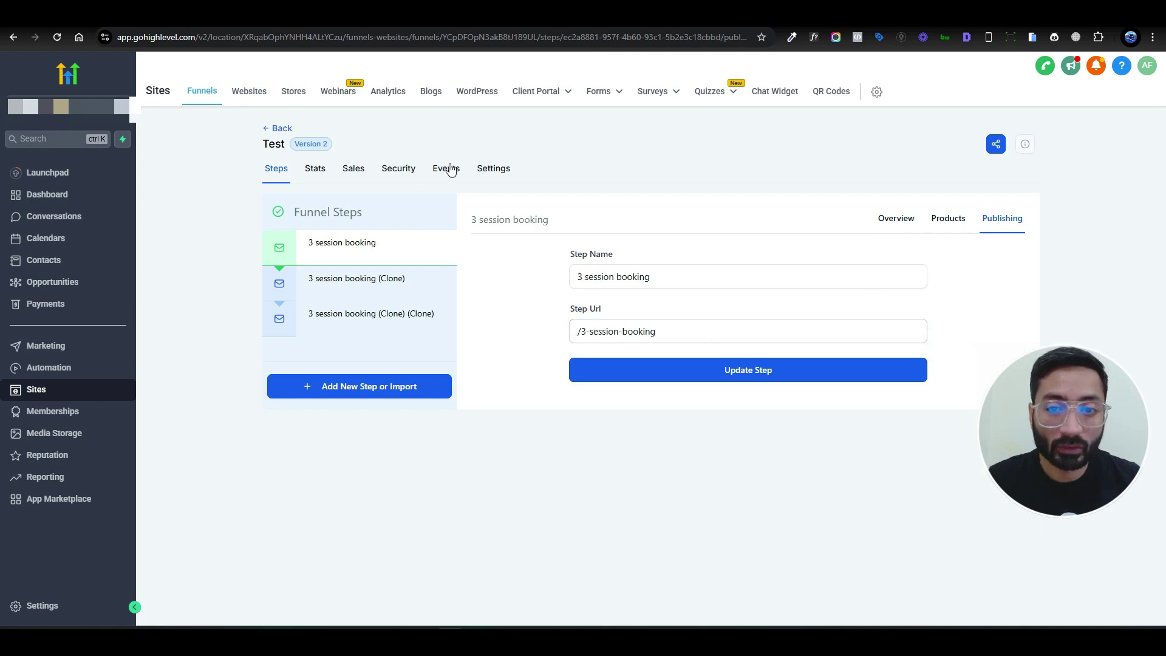
click(500, 173)
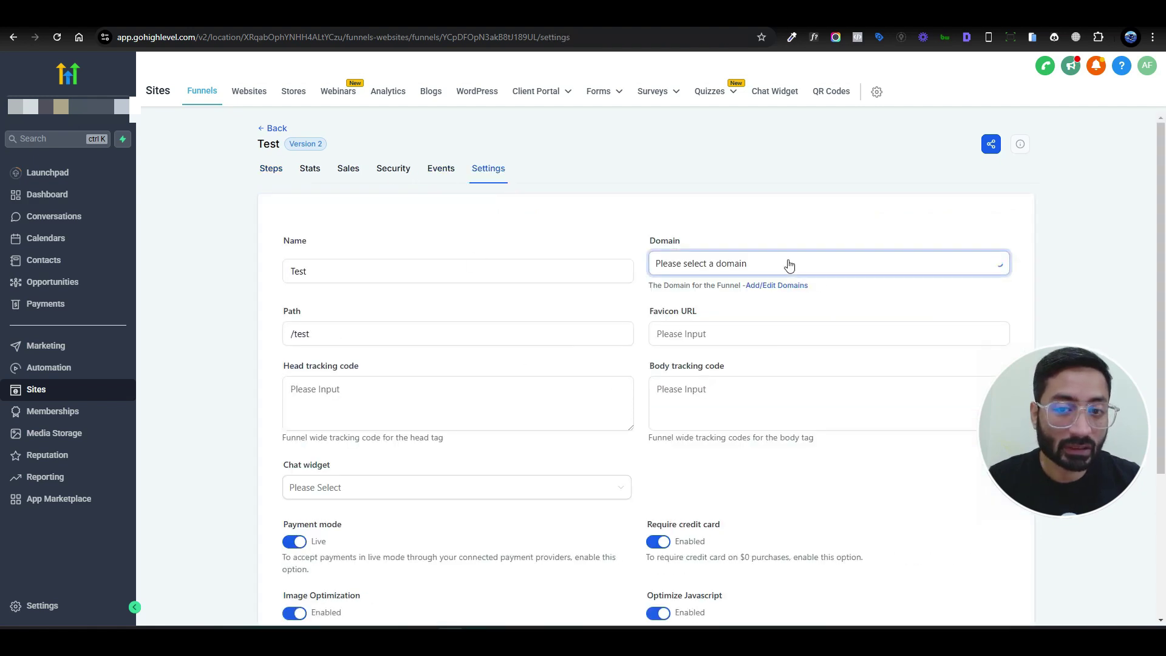
Return to the funnel steps and open the "3 session booking" page preview and the account's Calendars page for testing.
click(275, 171)
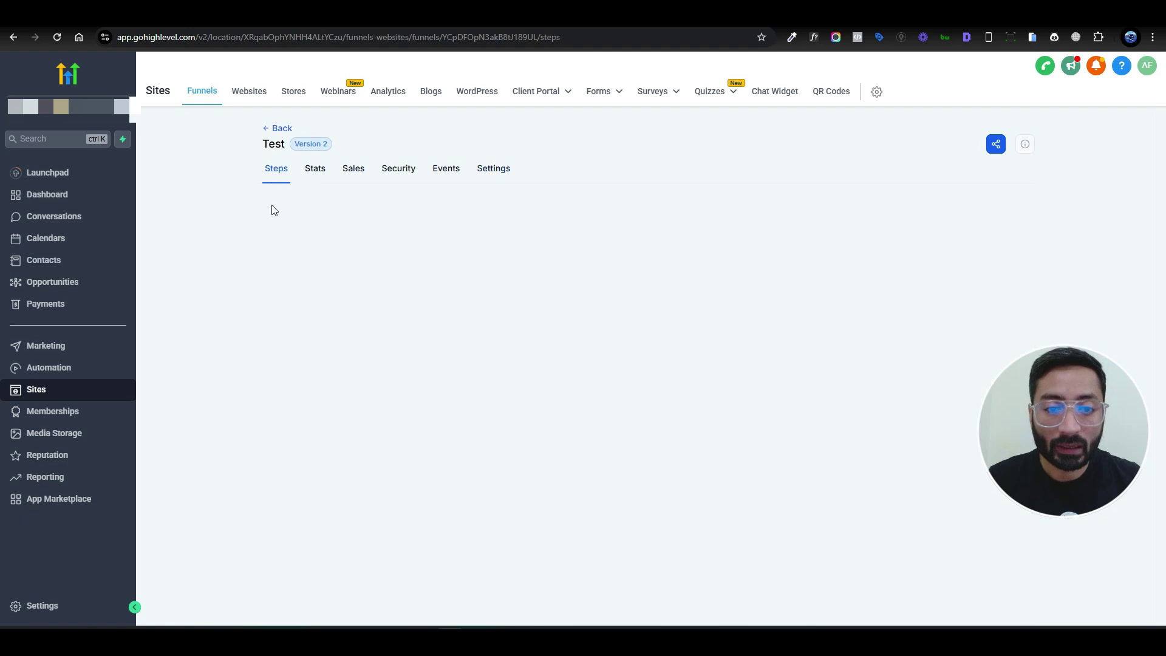
click(393, 257)
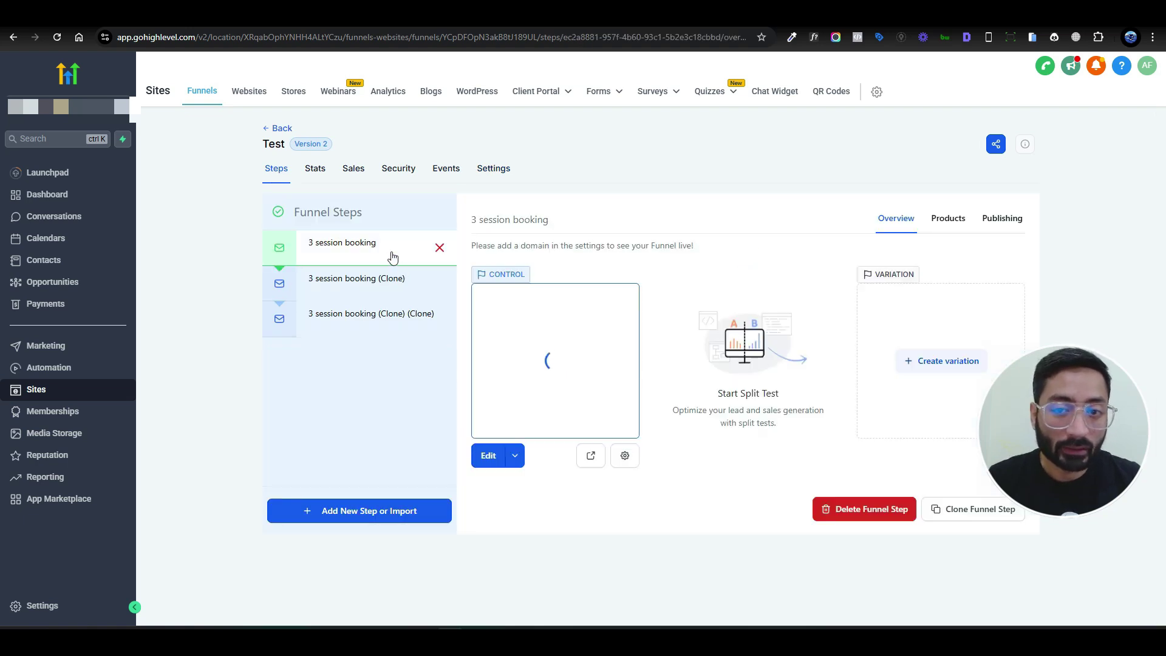
click(591, 462)
key(ctrl+w)
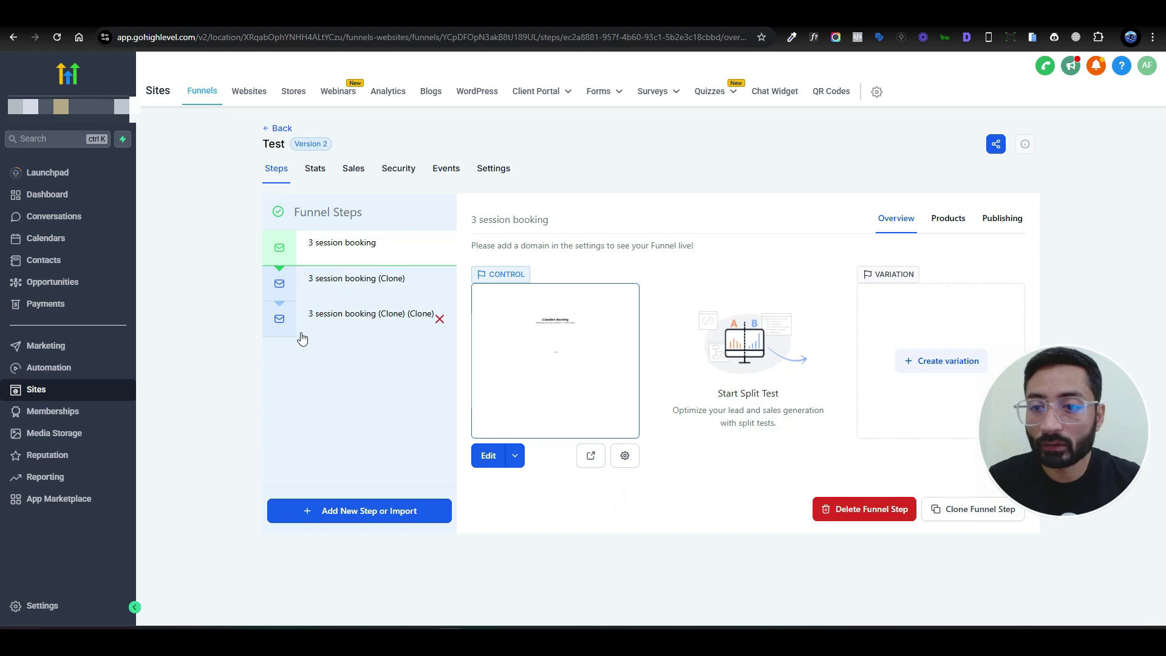
click(54, 238)
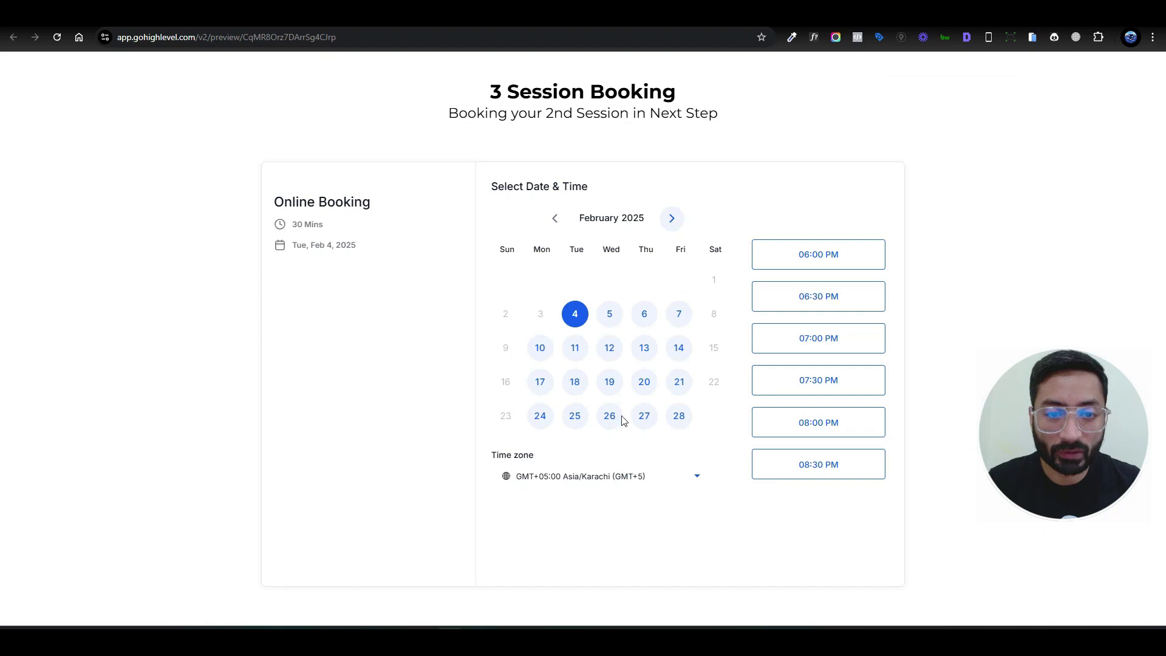
Select the 03:00 PM slot on Monday, February 10, 2025 for the first session.
click(540, 348)
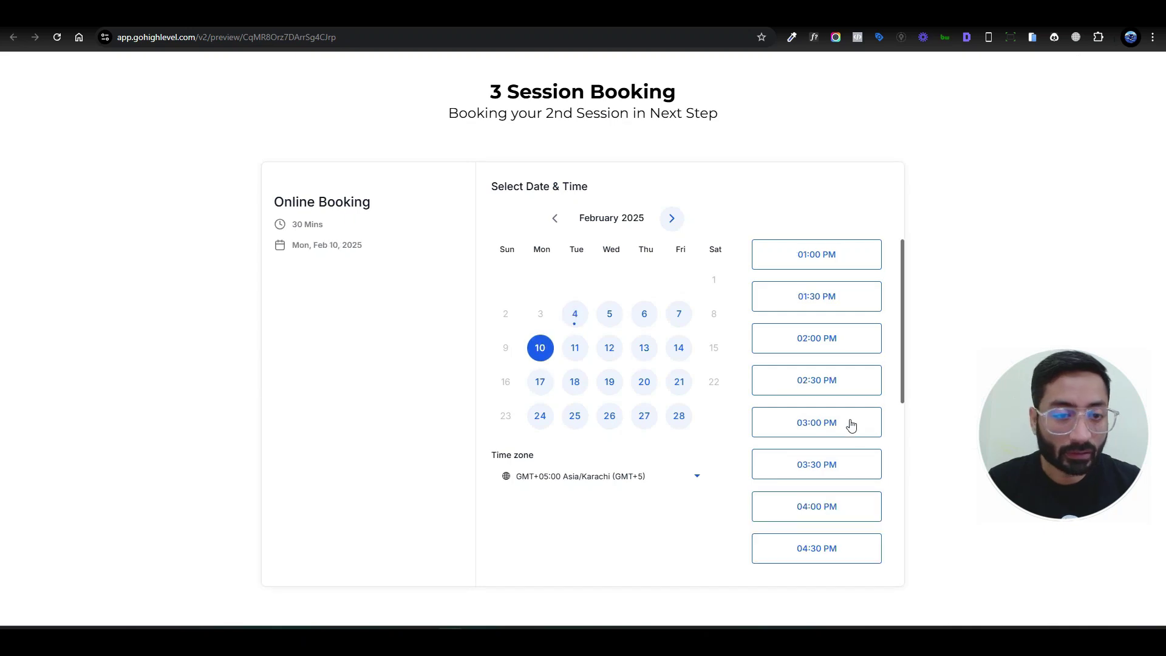
scroll(850, 400, down, 3)
click(810, 363)
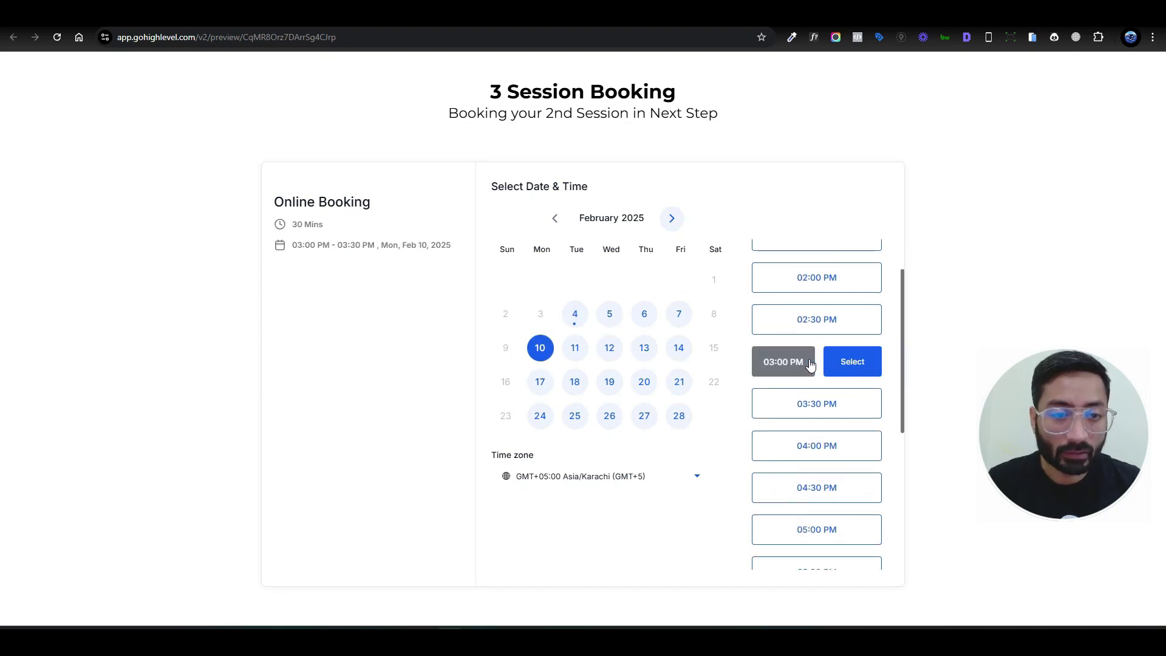
click(853, 364)
Fill in the client's first and last name in the booking details.
click(563, 234)
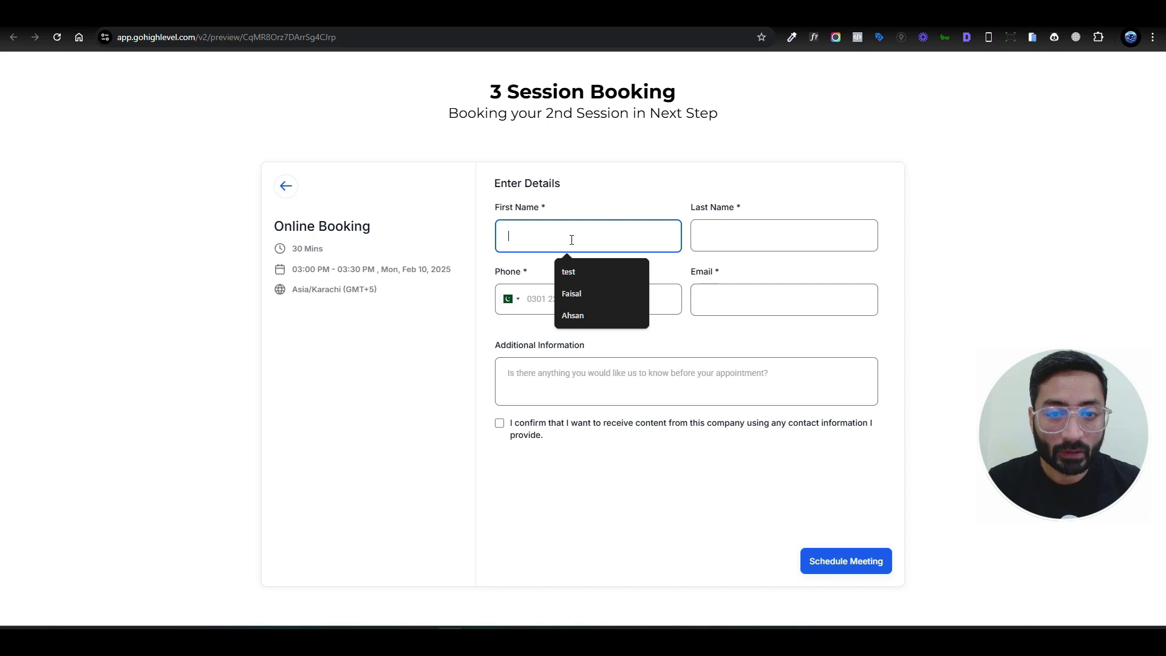
click(602, 294)
click(785, 238)
click(768, 272)
Complete the client's phone with the United Arab Emirates country code, email and contact consent, and schedule the first session.
click(584, 301)
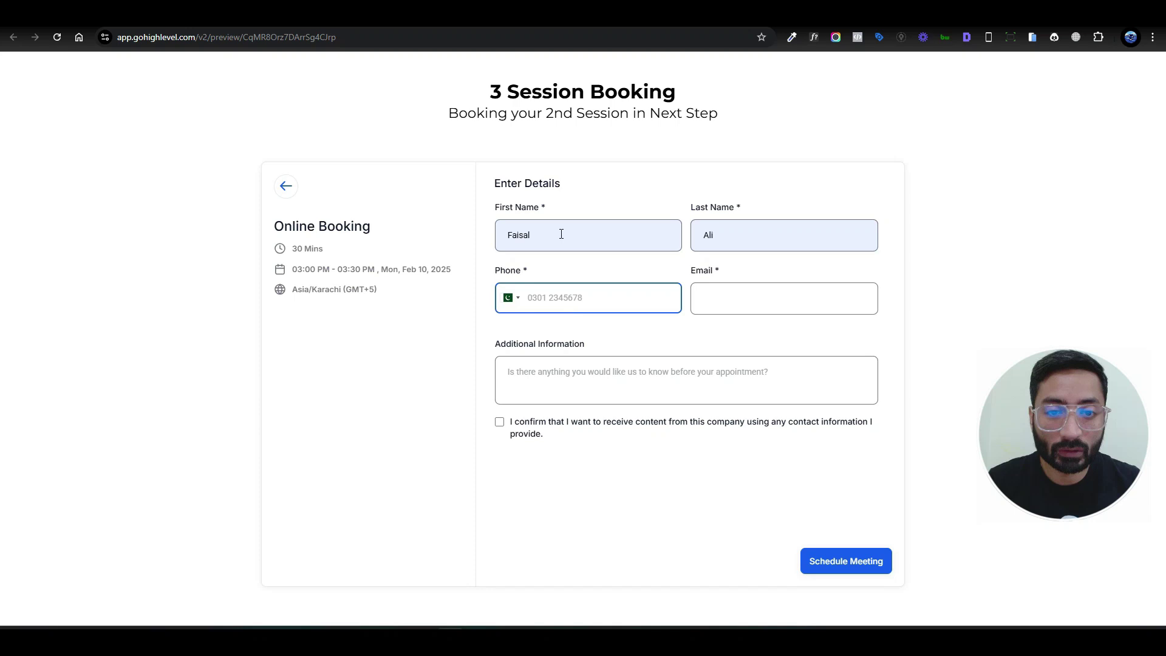
click(517, 299)
scroll(574, 379, down, 4)
scroll(579, 381, down, 10)
scroll(577, 381, up, 3)
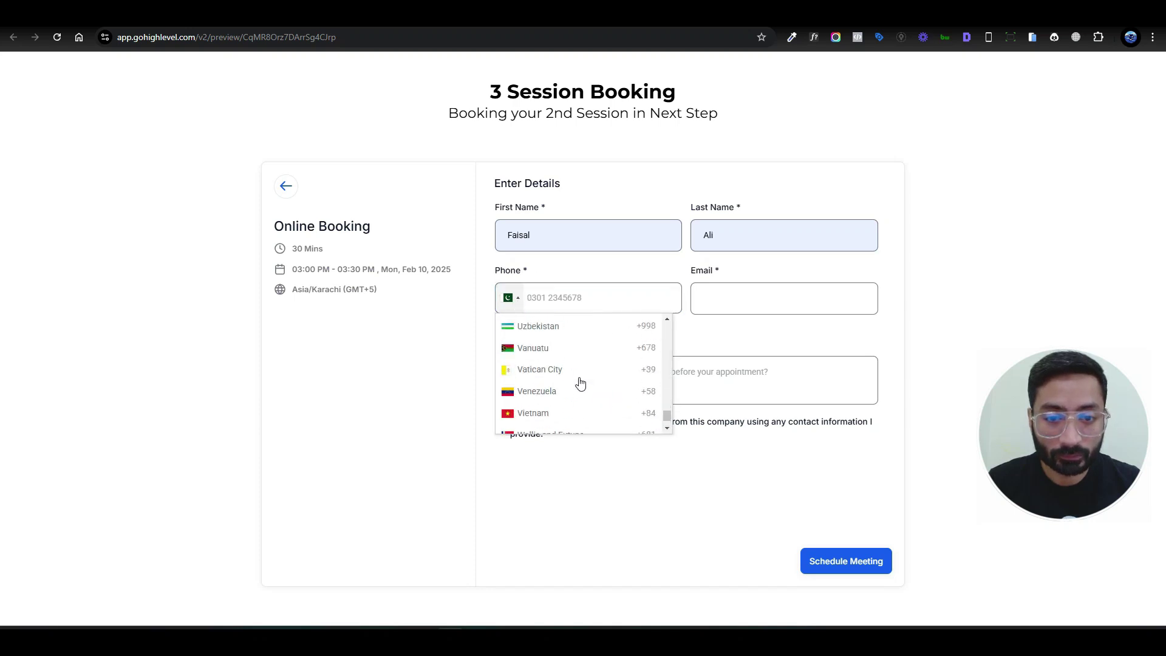
click(557, 361)
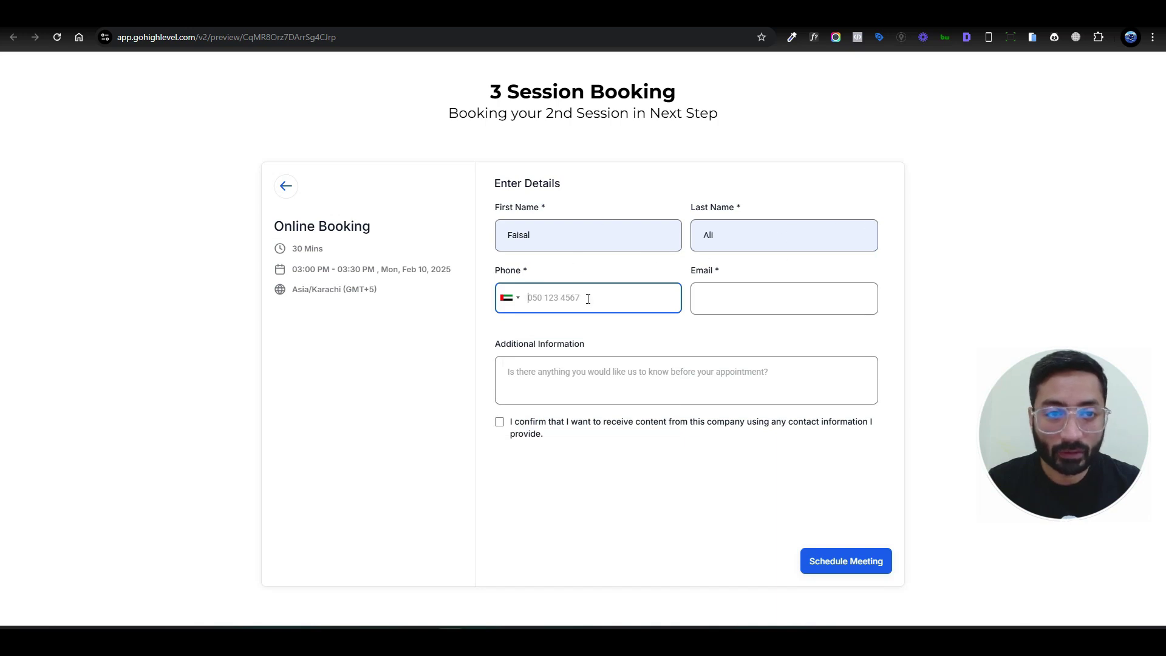
click(967, 37)
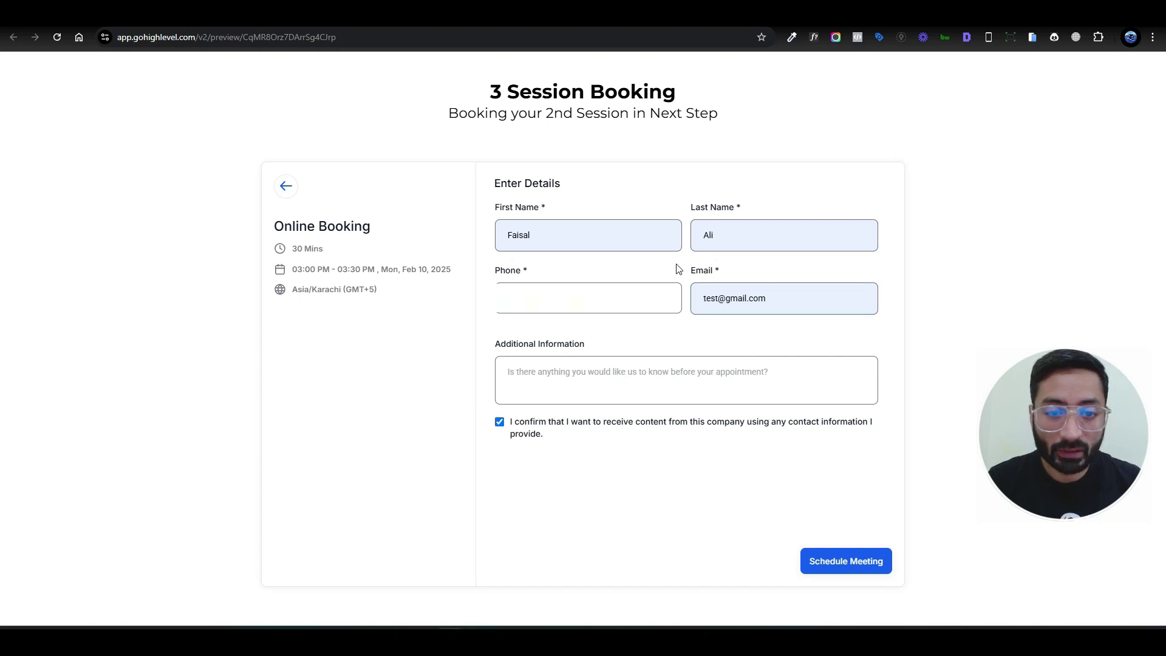
click(839, 562)
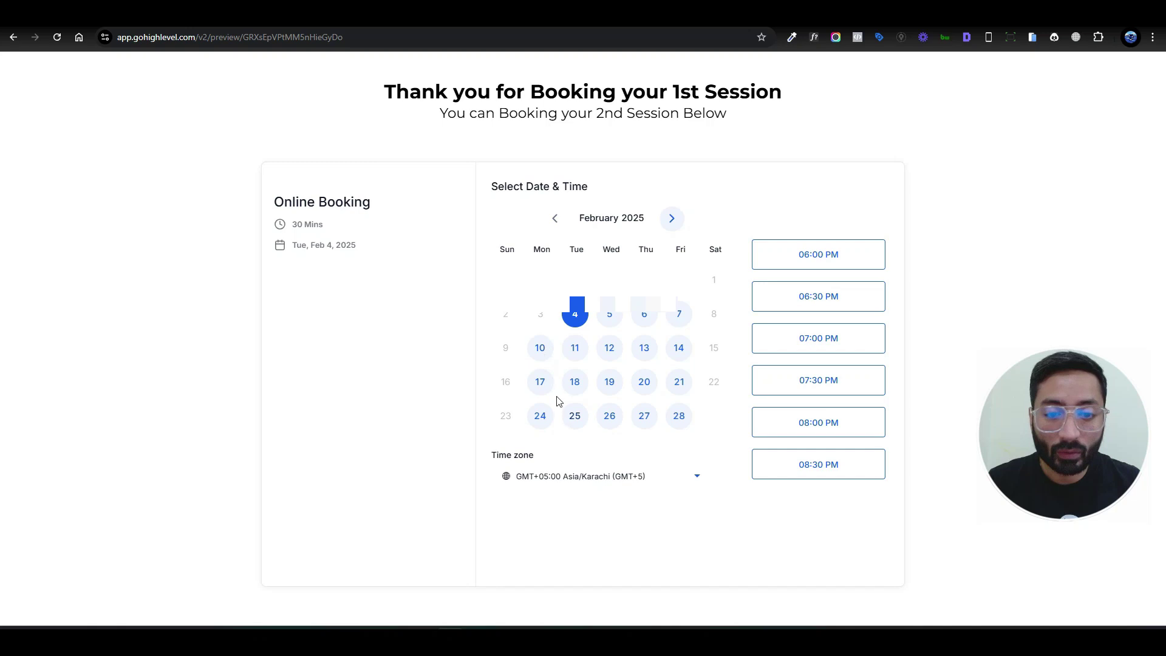
Book the second session for Monday, February 17, 2025 at 04:30 PM, checking the Online Booking calendar's Forms & Payment settings before scheduling.
click(540, 382)
scroll(850, 438, down, 2)
click(833, 439)
click(851, 431)
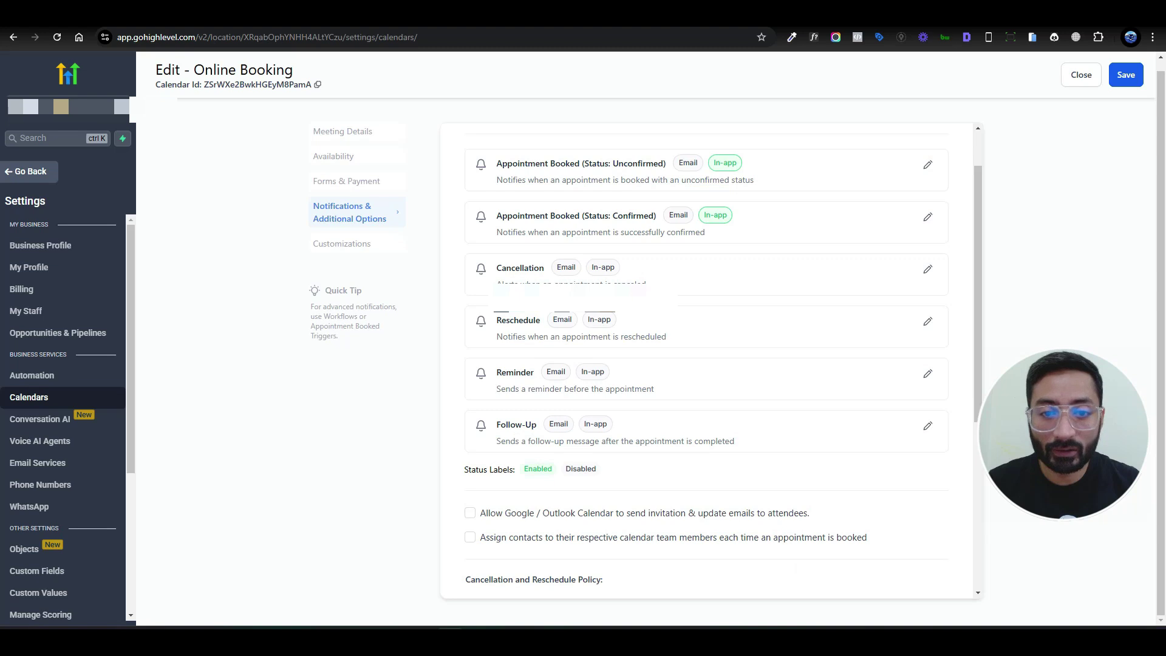
click(359, 182)
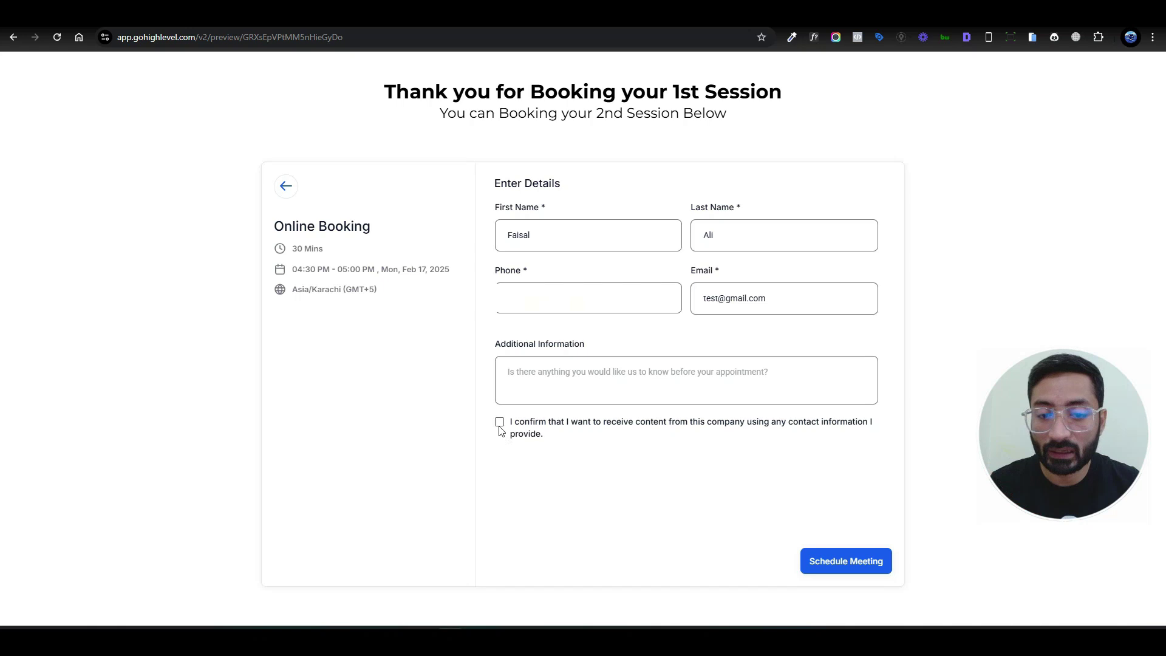
click(875, 559)
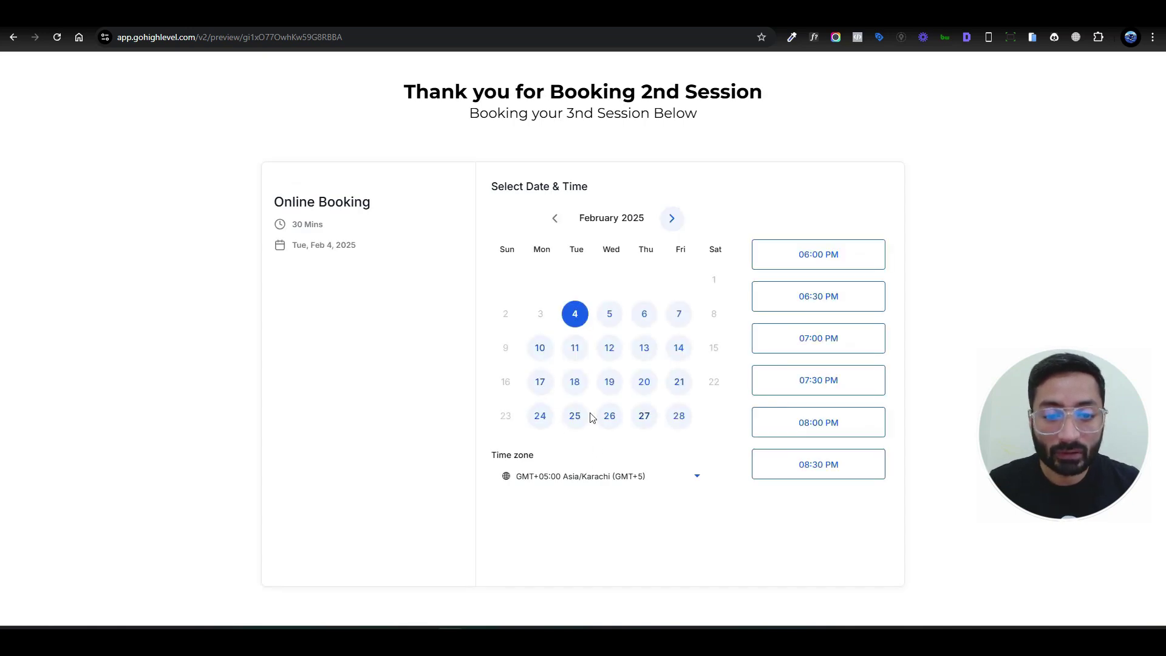
Book the third session for Monday, February 24, 2025 at 06:00 PM with the pre-populated contact details.
click(540, 416)
scroll(869, 492, down, 3)
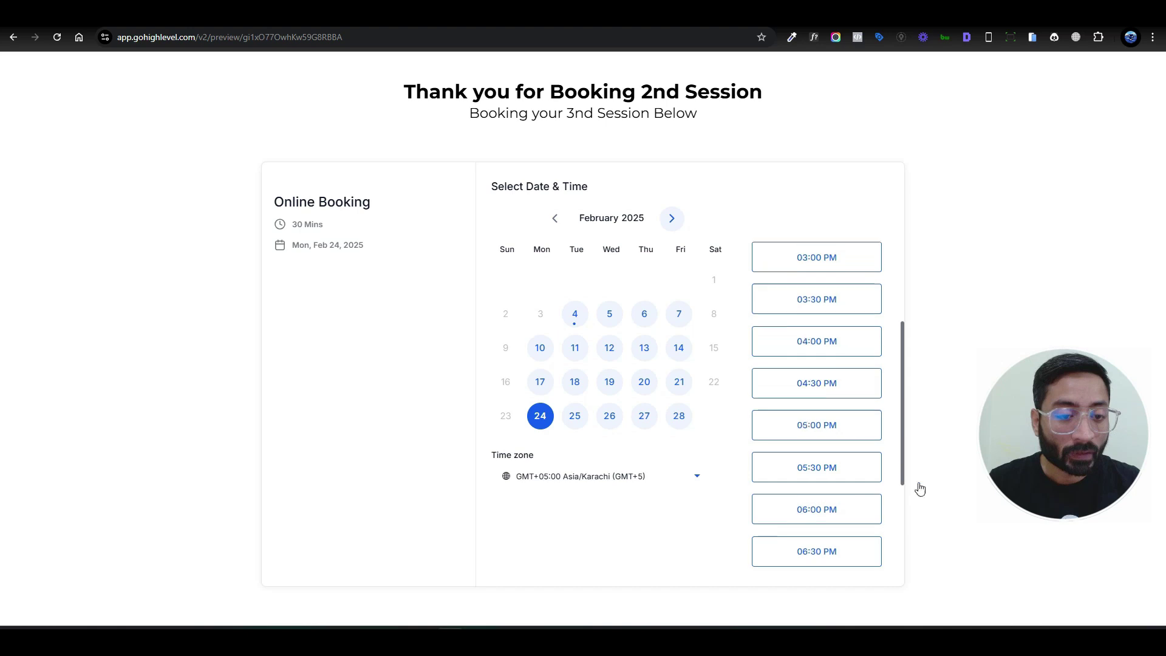
click(841, 499)
click(835, 499)
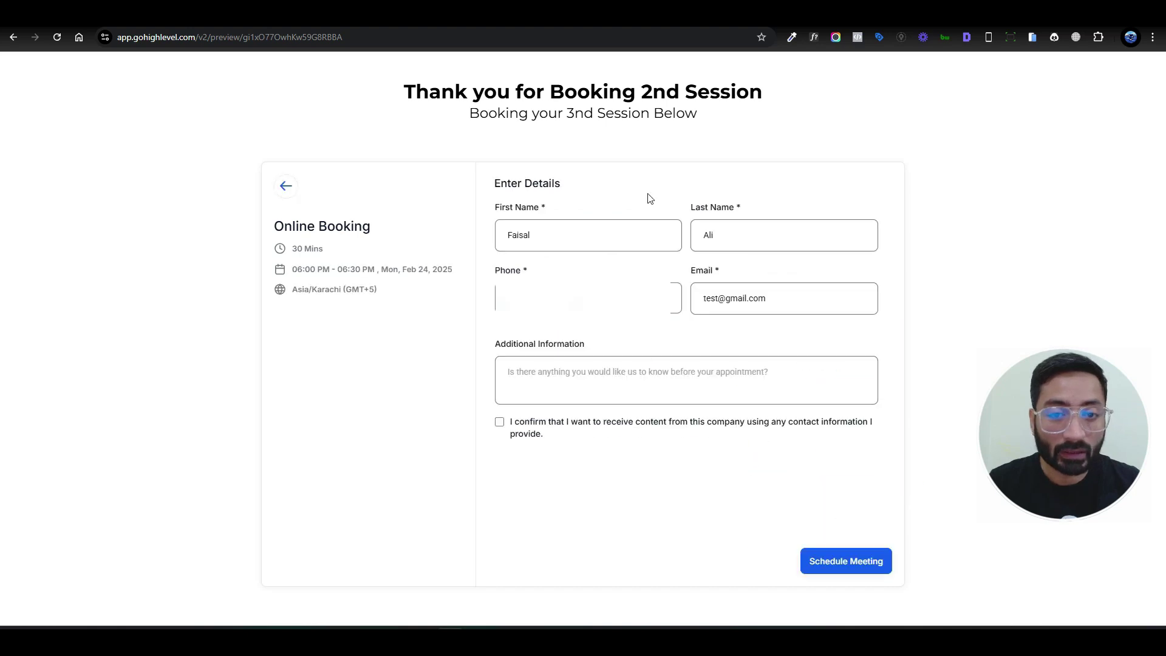
click(856, 563)
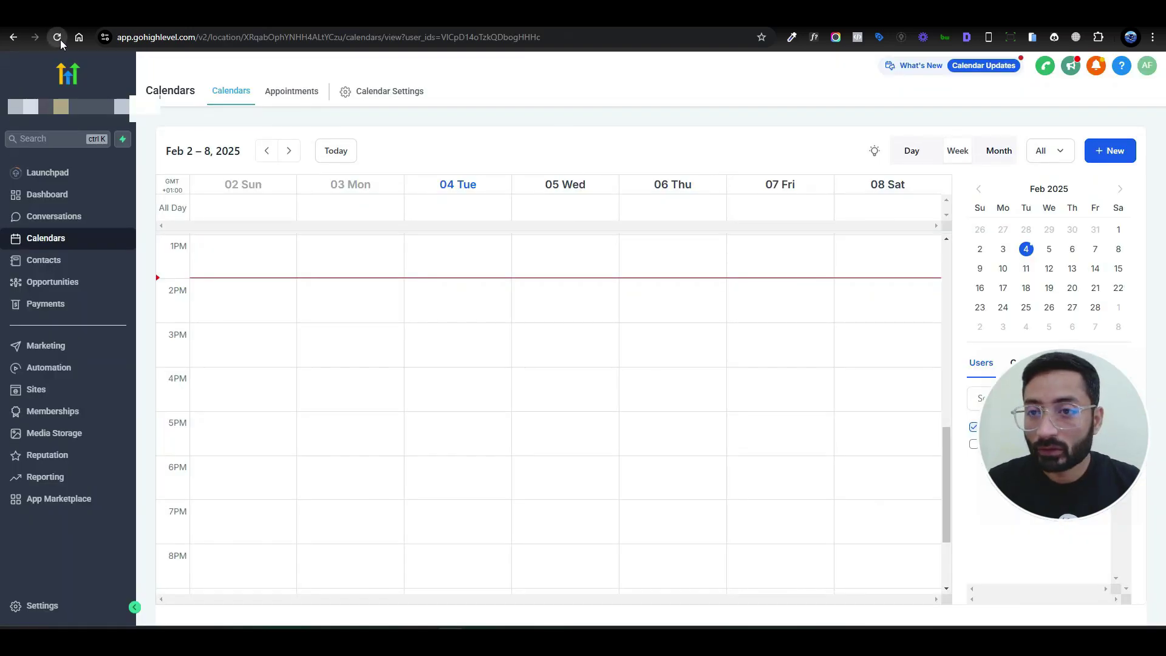
Reload the calendar in month view with the second user included, and check the booked sessions in the Appointments list.
click(57, 37)
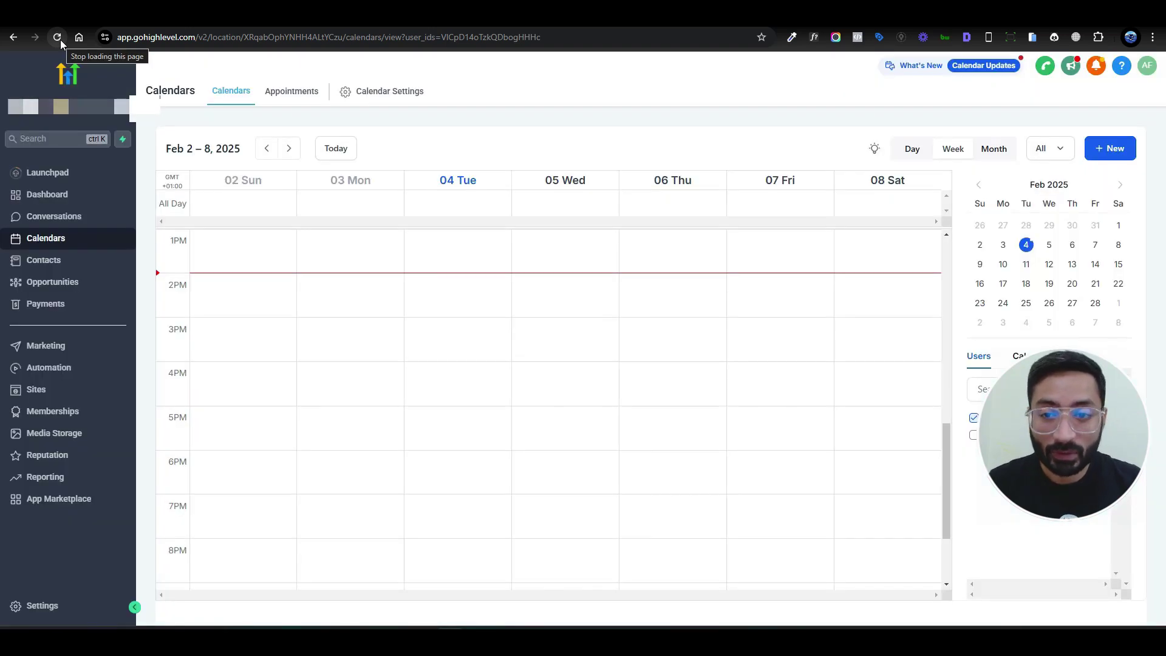
click(984, 150)
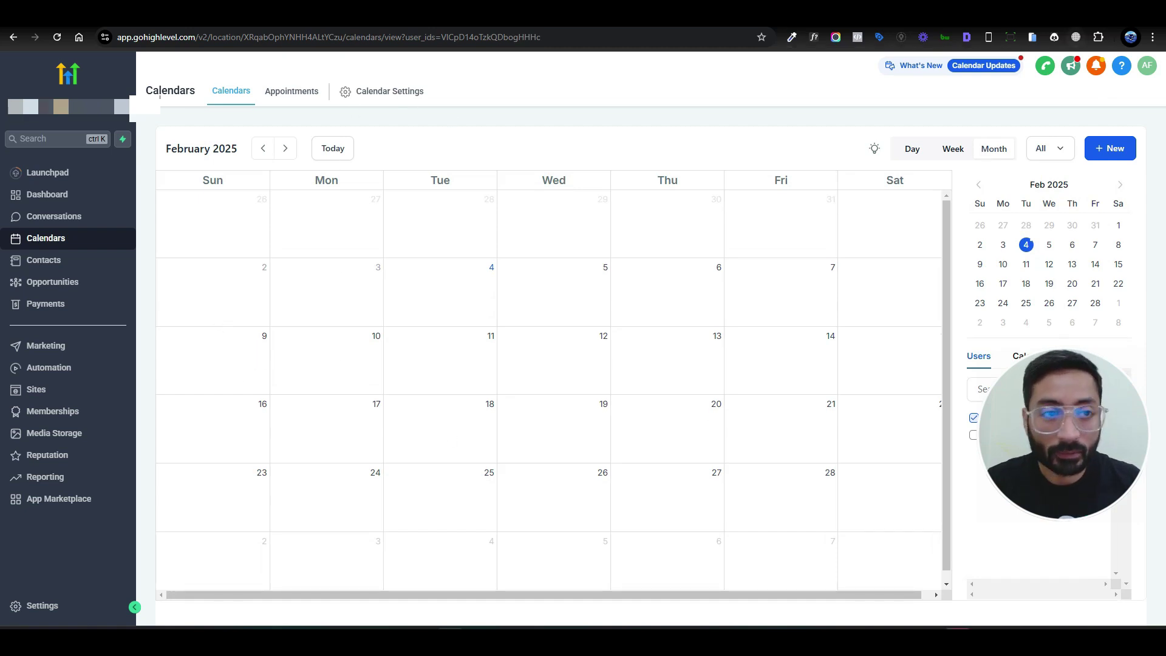
click(973, 435)
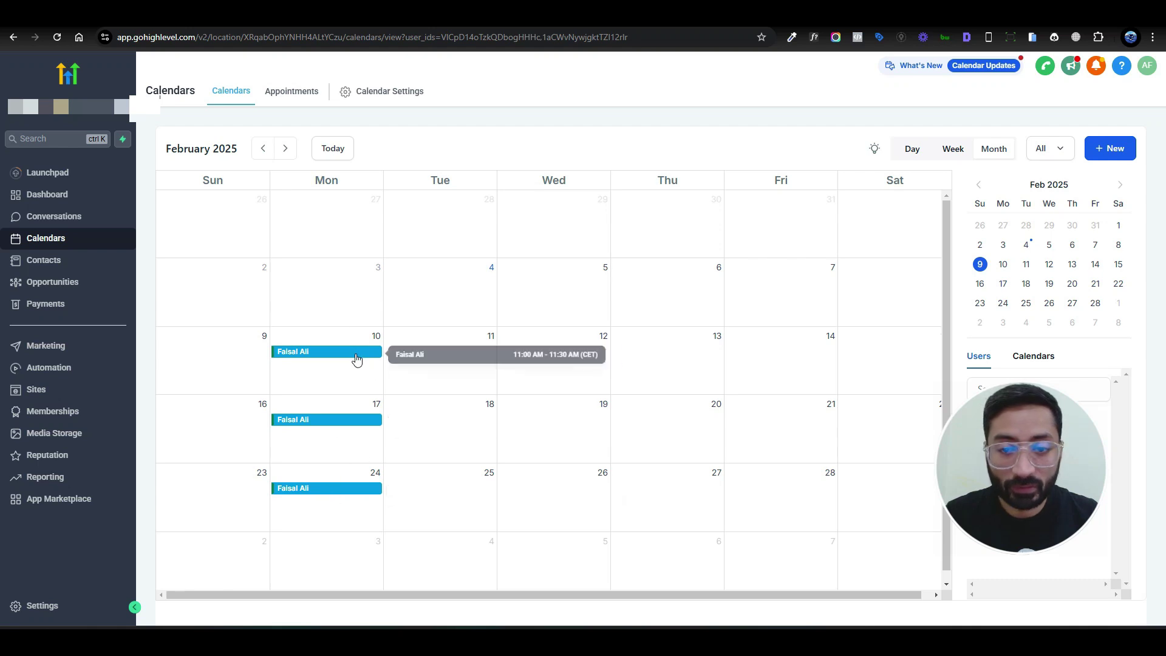
mouse_move(359, 494)
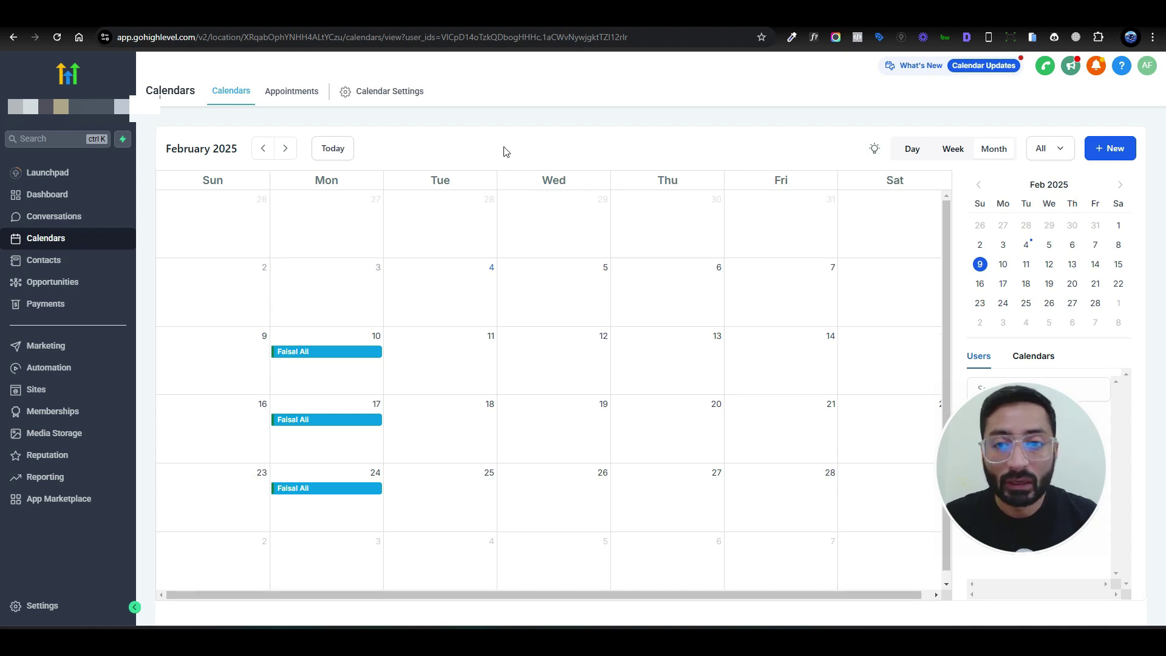
click(307, 101)
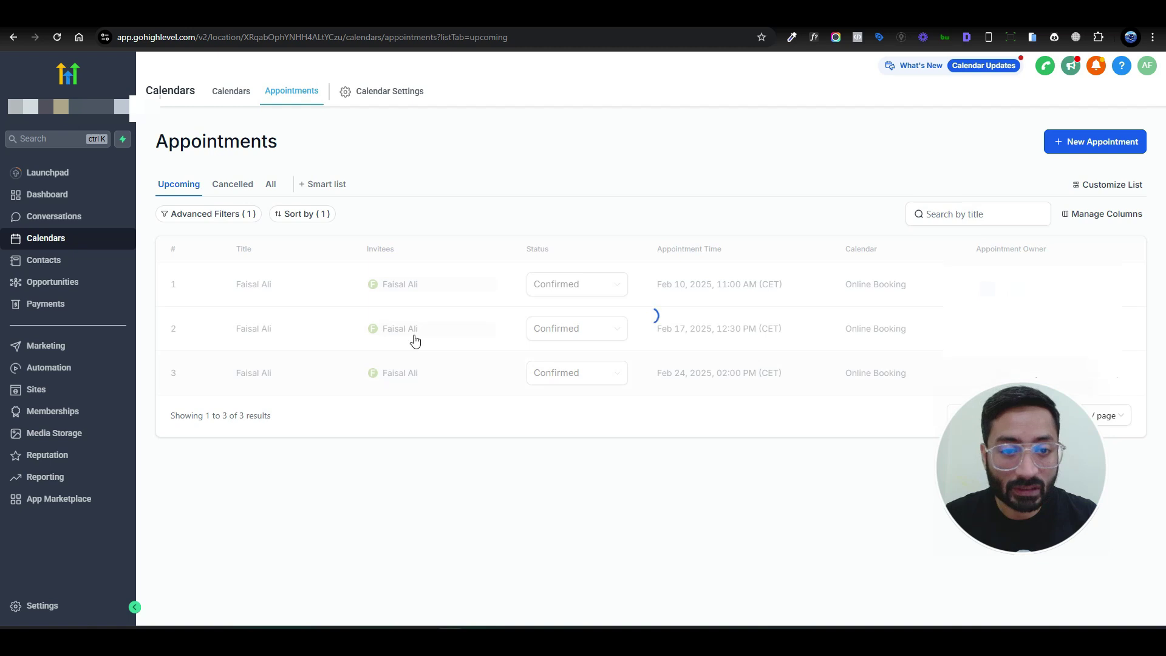